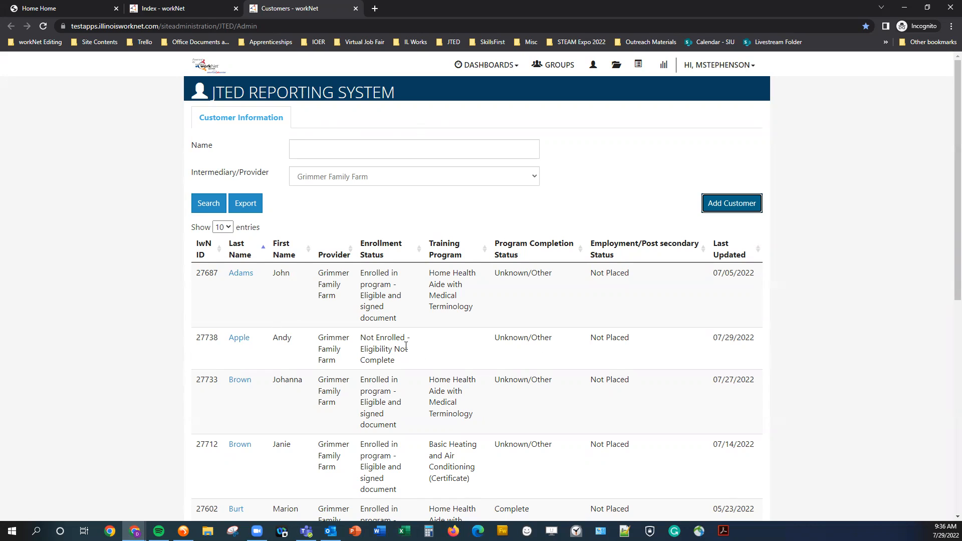
# - Open the Overview page of the customer whose eligibility is not yet complete
pyautogui.click(240, 340)
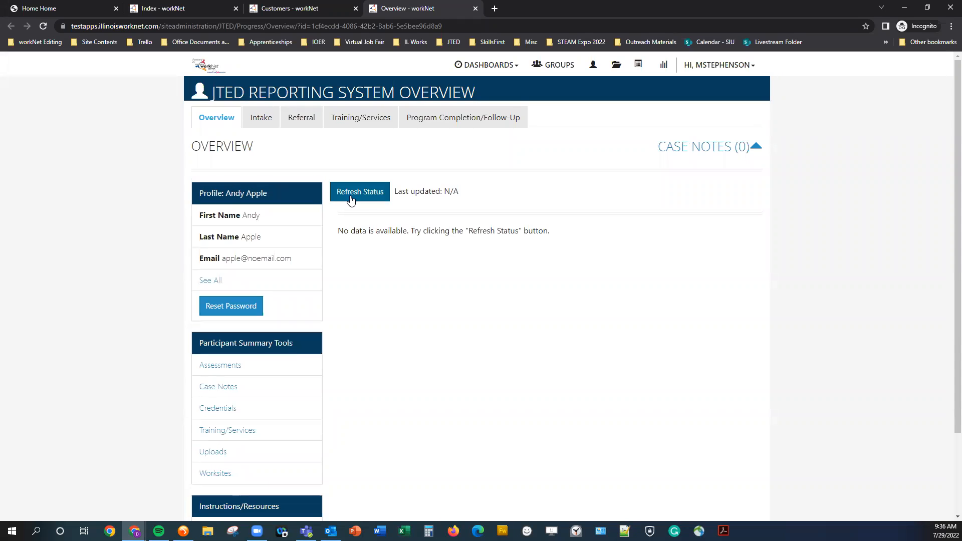
# - From the Intake tab, start Complete Application With Customer and wait for the form to load
pyautogui.click(261, 126)
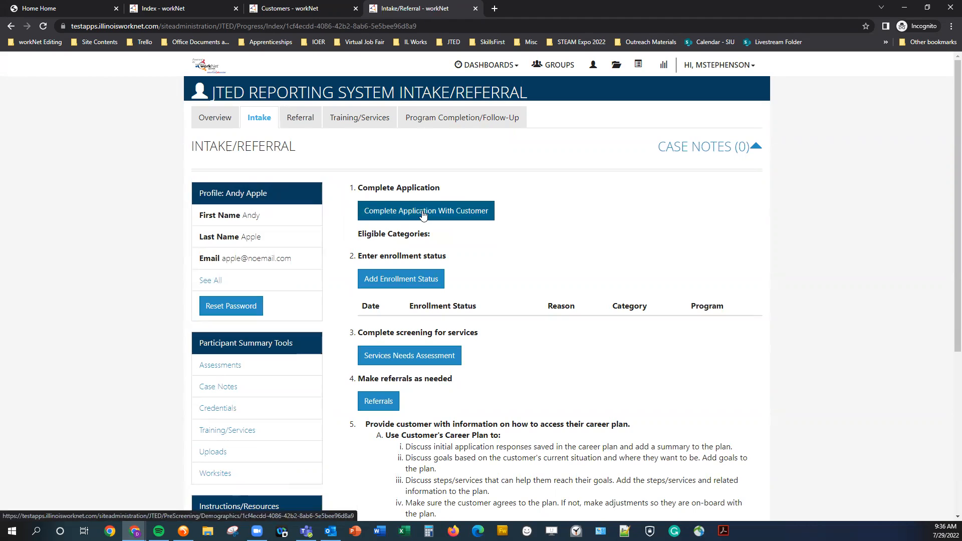
pyautogui.click(422, 214)
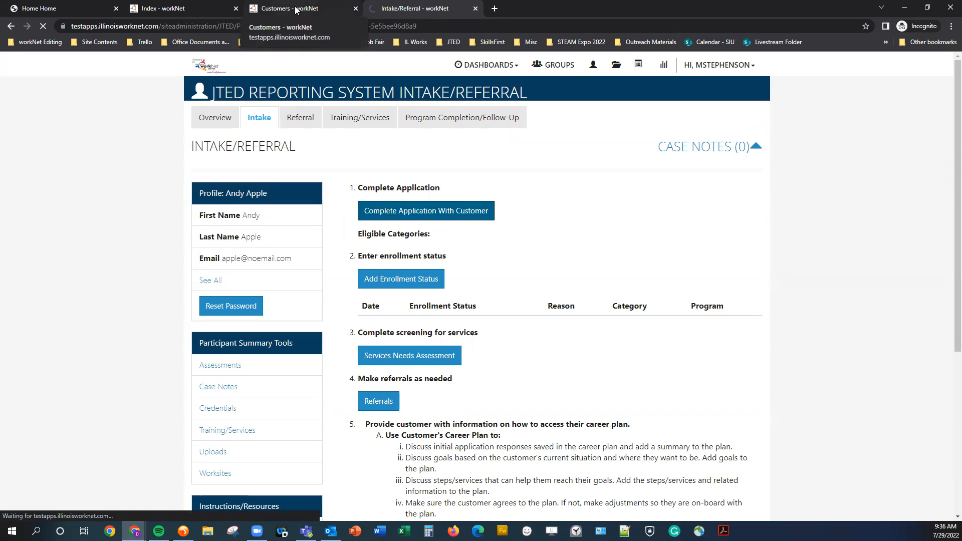
pyautogui.click(296, 8)
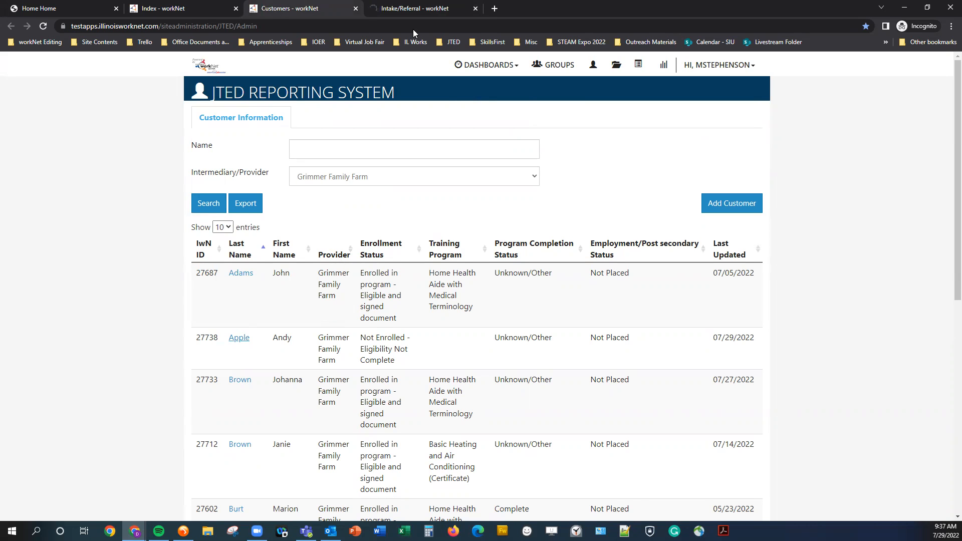
pyautogui.click(448, 6)
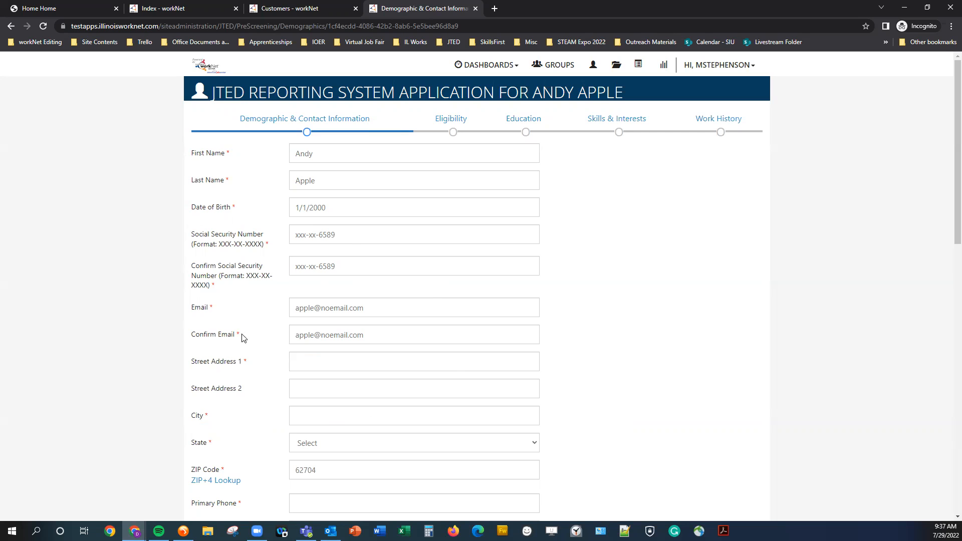
# - Enter the customer's street address and city, set State to Illinois, and launch the ZIP+4 lookup
pyautogui.scroll(-5, 149, 326)
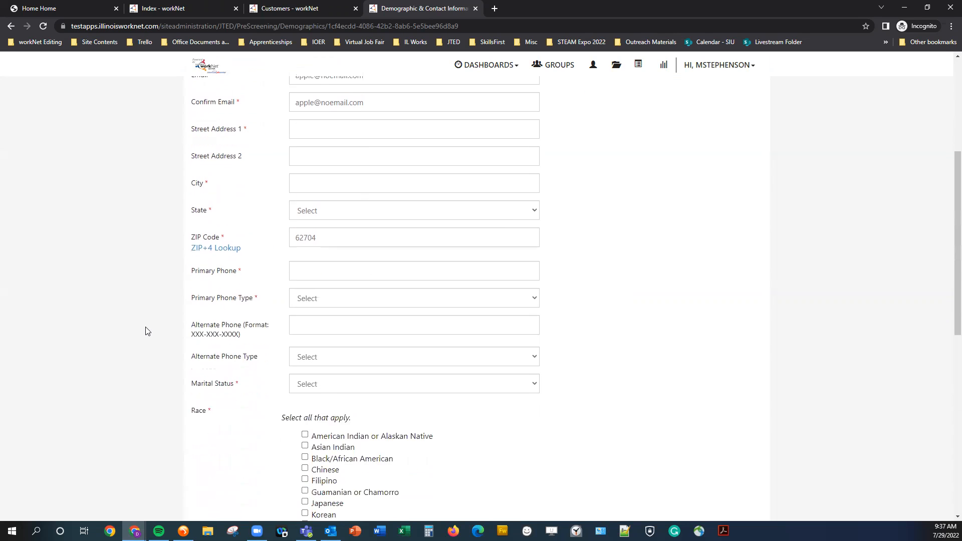
pyautogui.click(322, 109)
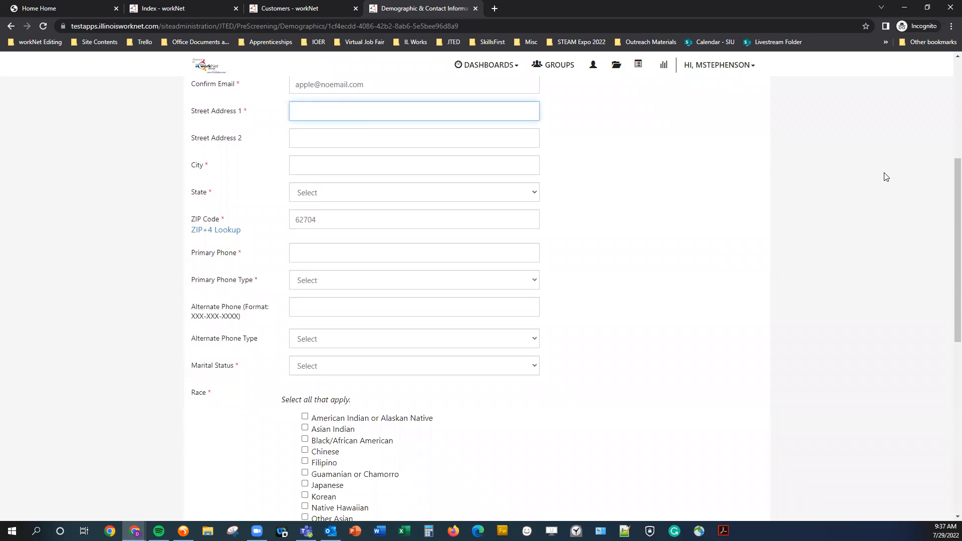
pyautogui.write('123')
pyautogui.press('BackSpace')
pyautogui.press('BackSpace')
pyautogui.press('BackSpace')
pyautogui.press('BackSpace')
pyautogui.press('BackSpace')
pyautogui.press('BackSpace')
pyautogui.write('Maple Street')
pyautogui.press('Tab')
pyautogui.press('Tab')
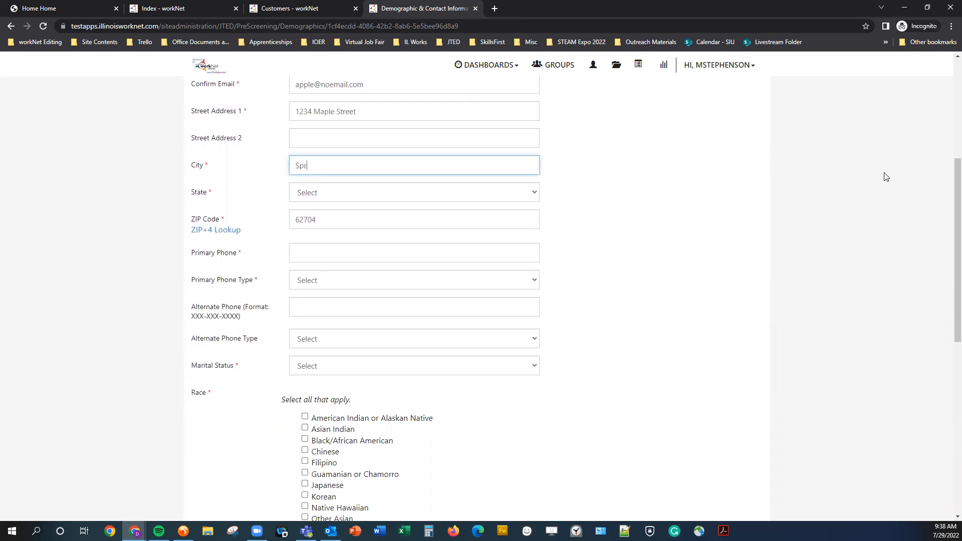
pyautogui.press('Tab')
pyautogui.write('il')
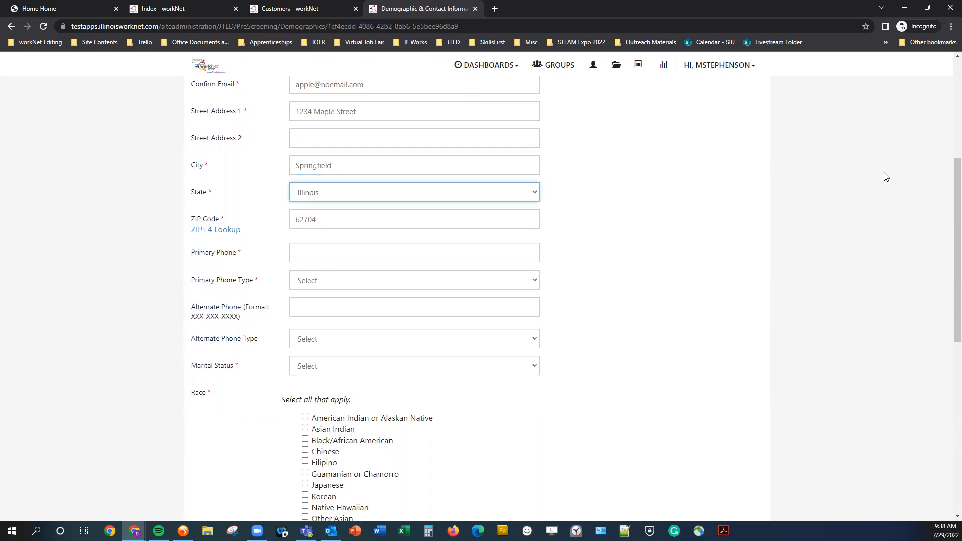
pyautogui.press('Tab')
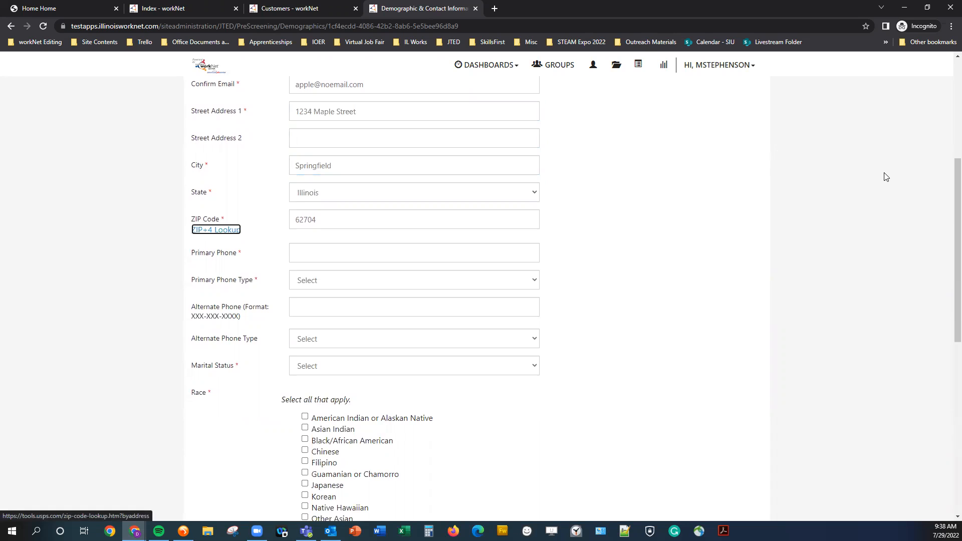
pyautogui.press('Tab')
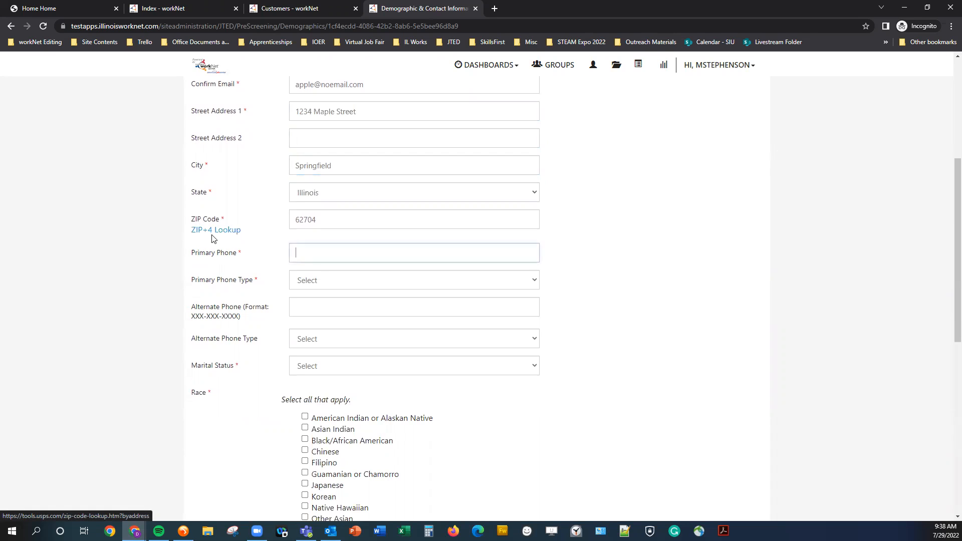
pyautogui.click(227, 232)
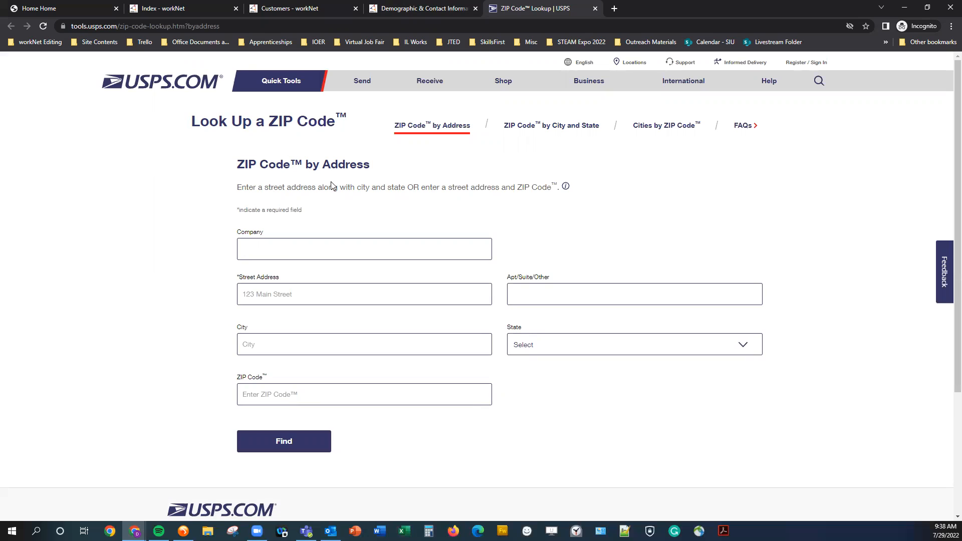
# - Close the USPS lookup and add the four-digit extension to the customer's ZIP code
pyautogui.middleClick(524, 9)
pyautogui.click(362, 218)
pyautogui.write('-1324')
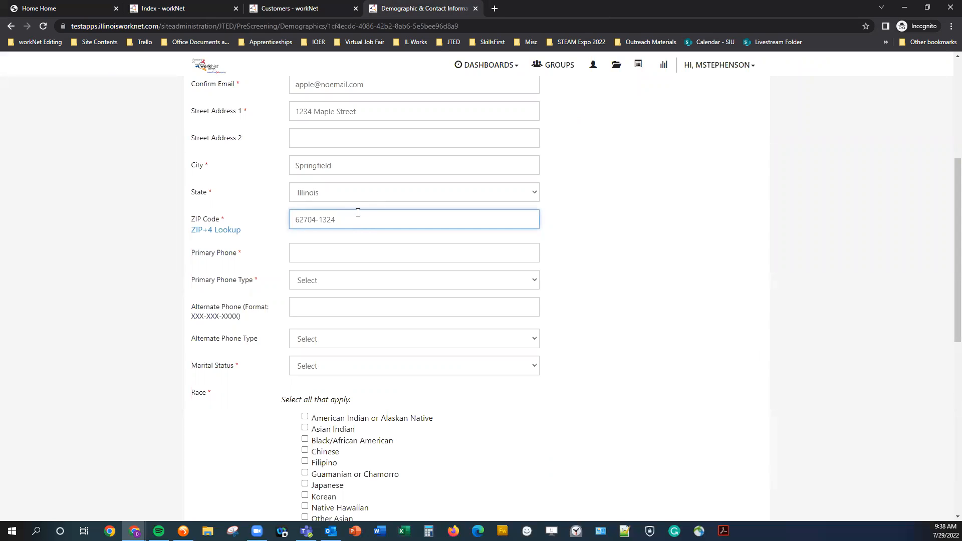
pyautogui.click(340, 249)
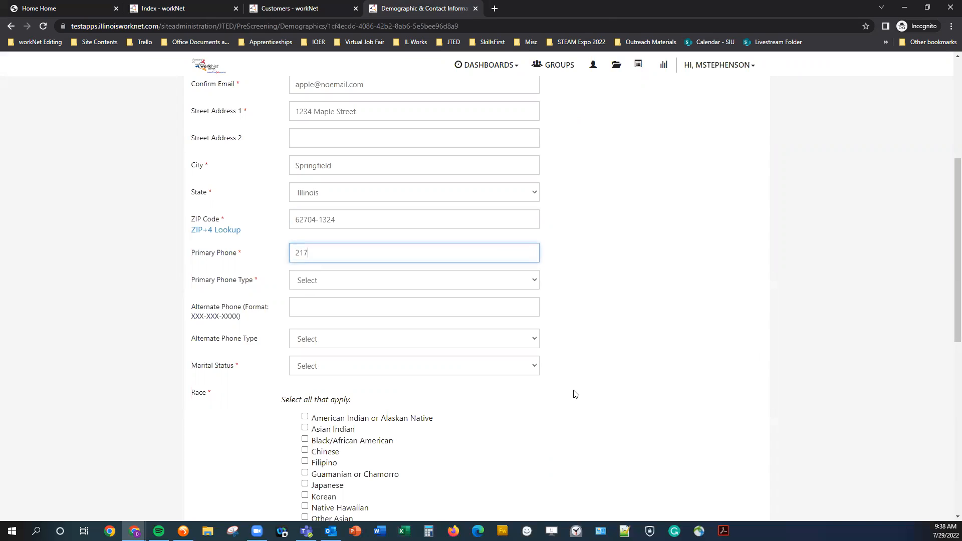
# - Enter the customer's phone number as Mobile, set marital status Single, and mark race White
pyautogui.click(379, 280)
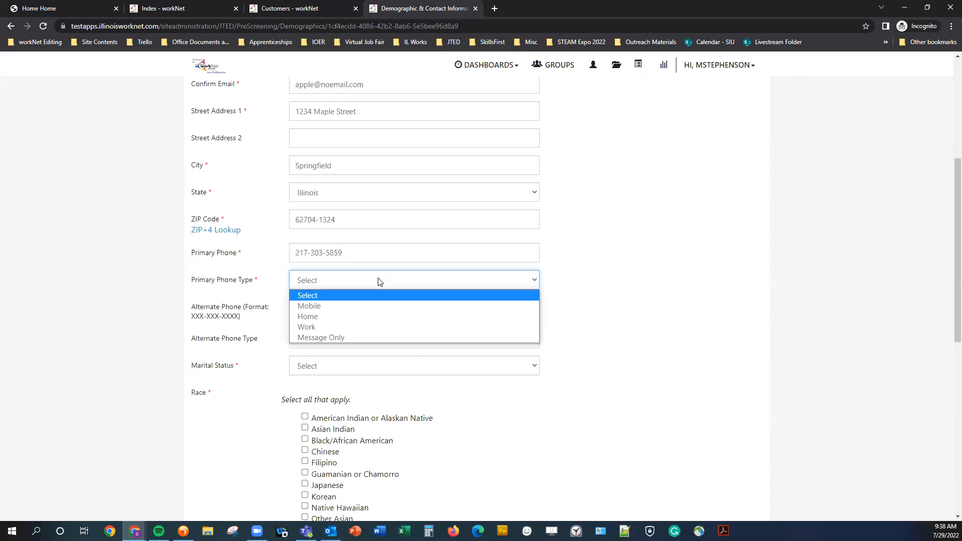
pyautogui.click(366, 307)
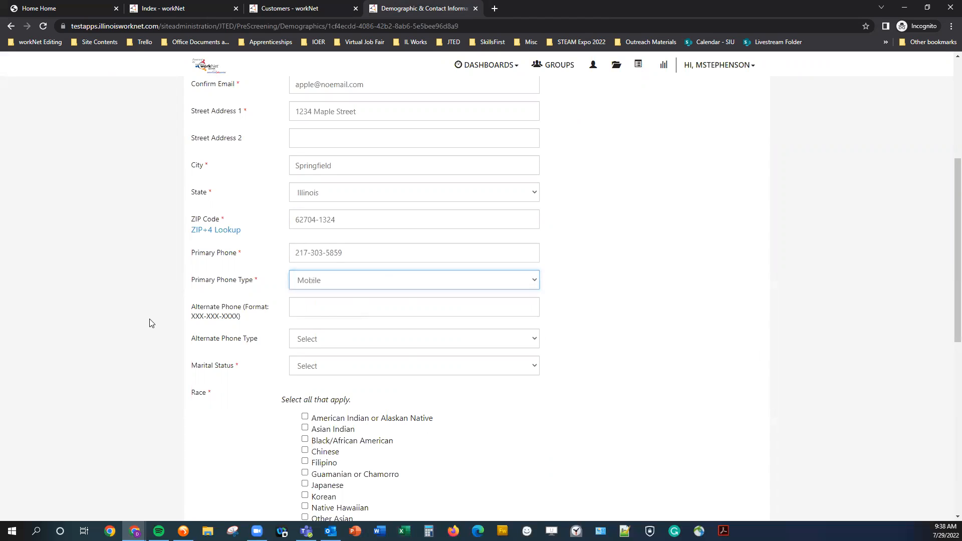
pyautogui.scroll(-3, 159, 337)
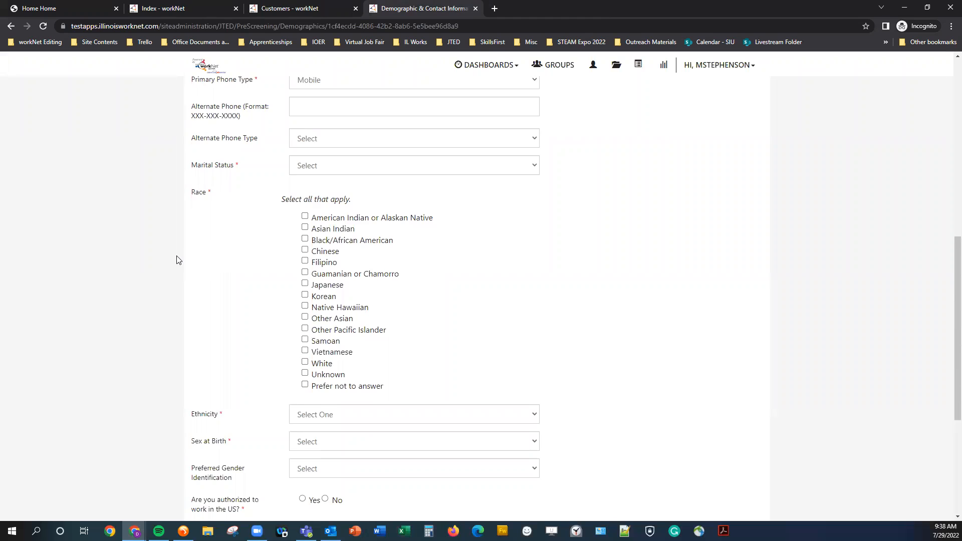
pyautogui.scroll(-1, 178, 260)
pyautogui.click(308, 116)
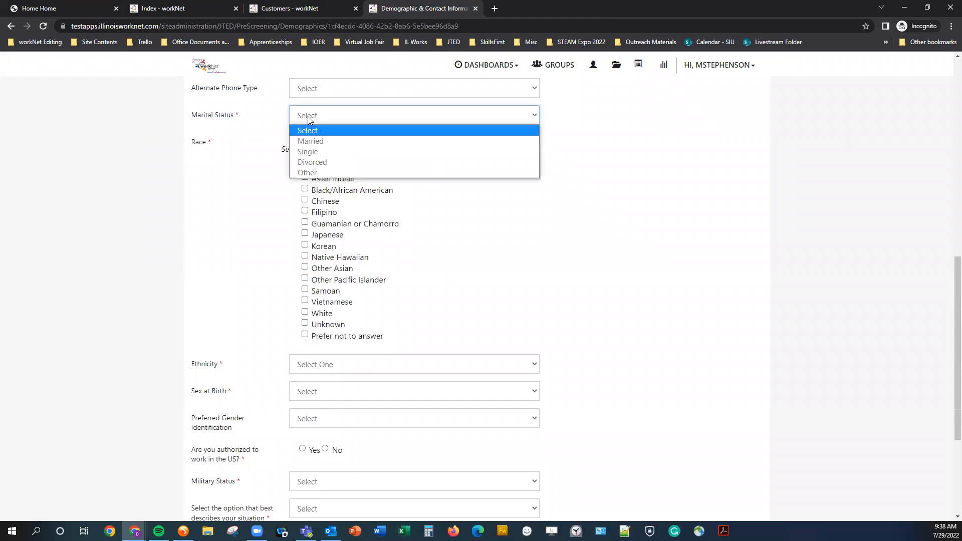
pyautogui.click(324, 150)
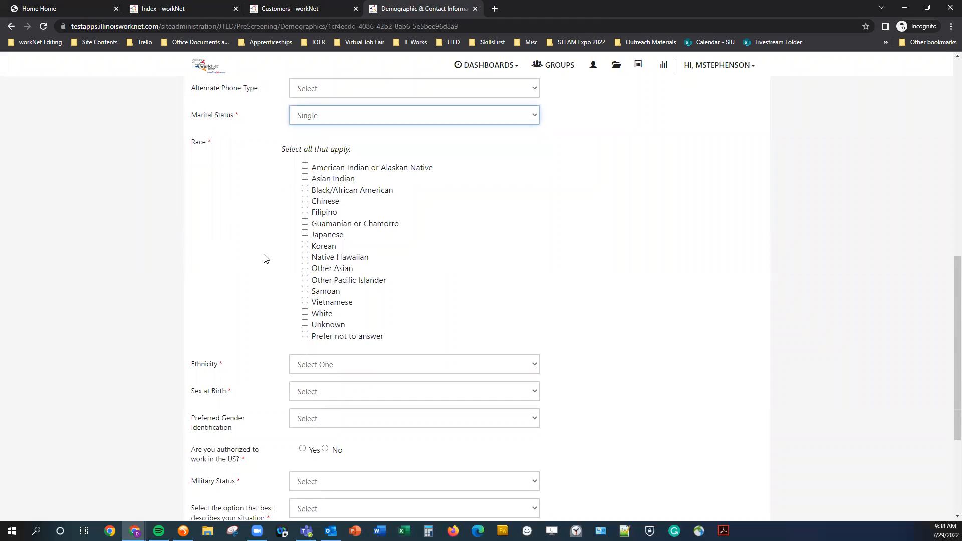
pyautogui.click(323, 314)
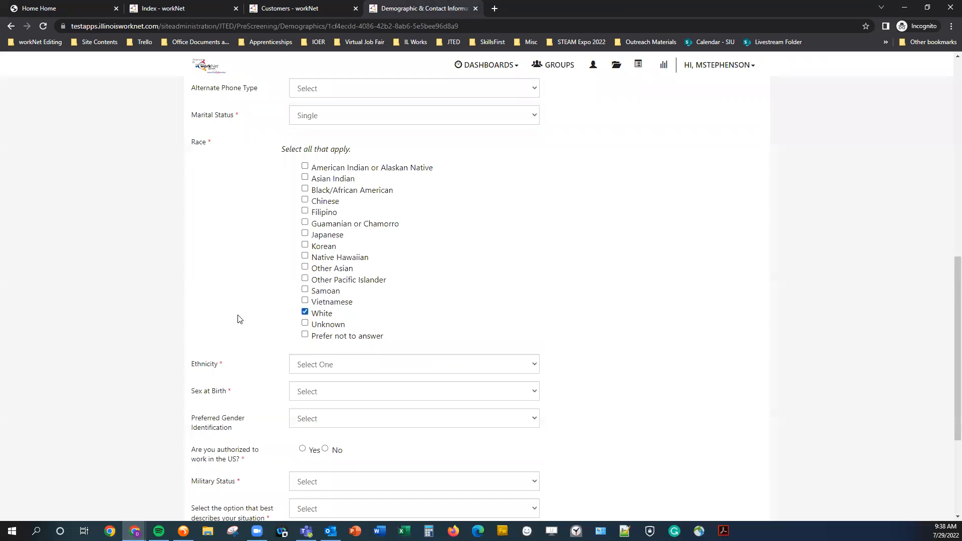
pyautogui.scroll(-4, 193, 317)
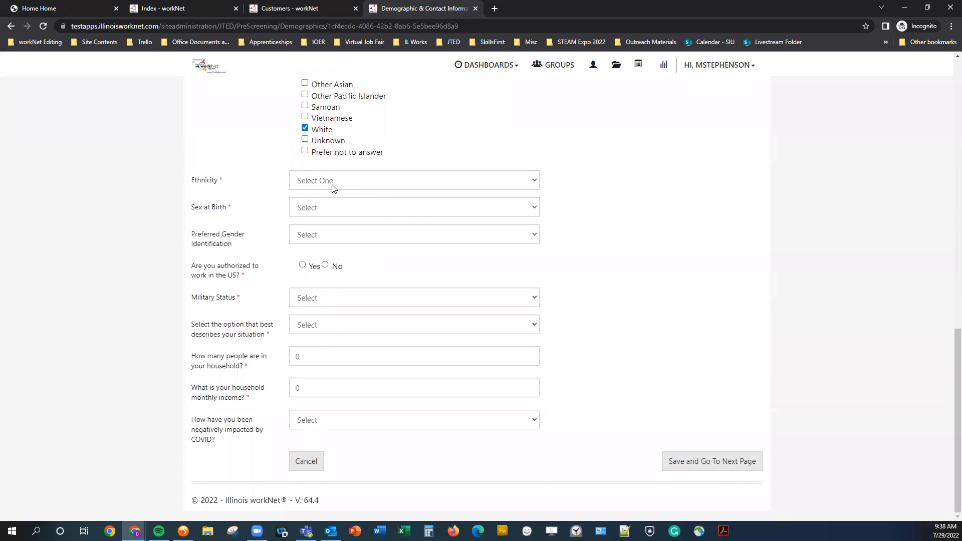
# - Set ethnicity Puerto Rican, sex Male, Selective Service Yes with a placeholder number, work authorization Yes
pyautogui.click(332, 185)
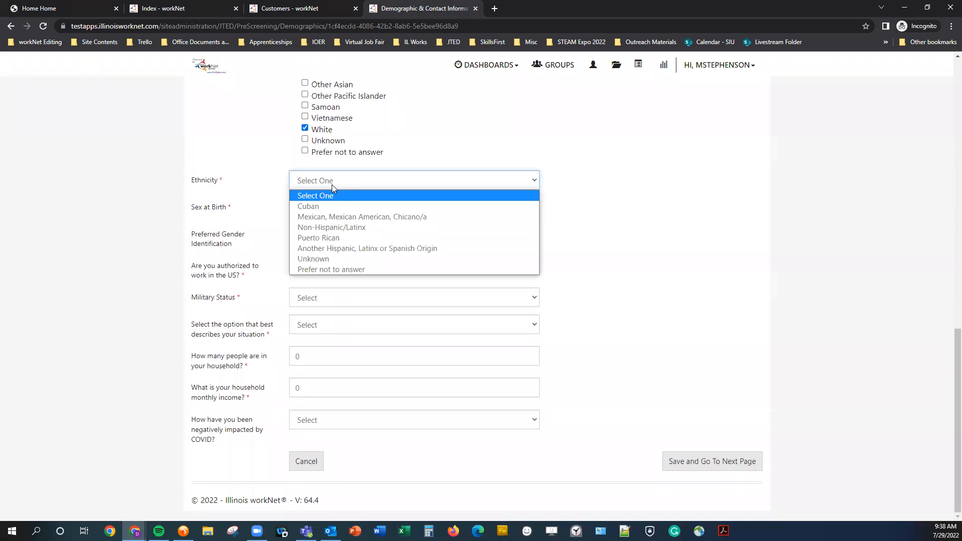
pyautogui.click(339, 238)
pyautogui.click(331, 212)
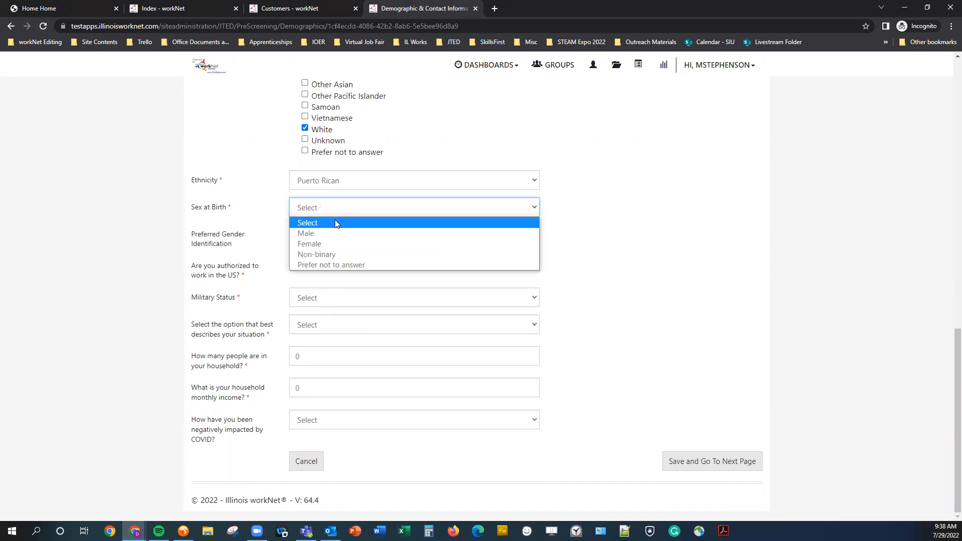
pyautogui.click(339, 239)
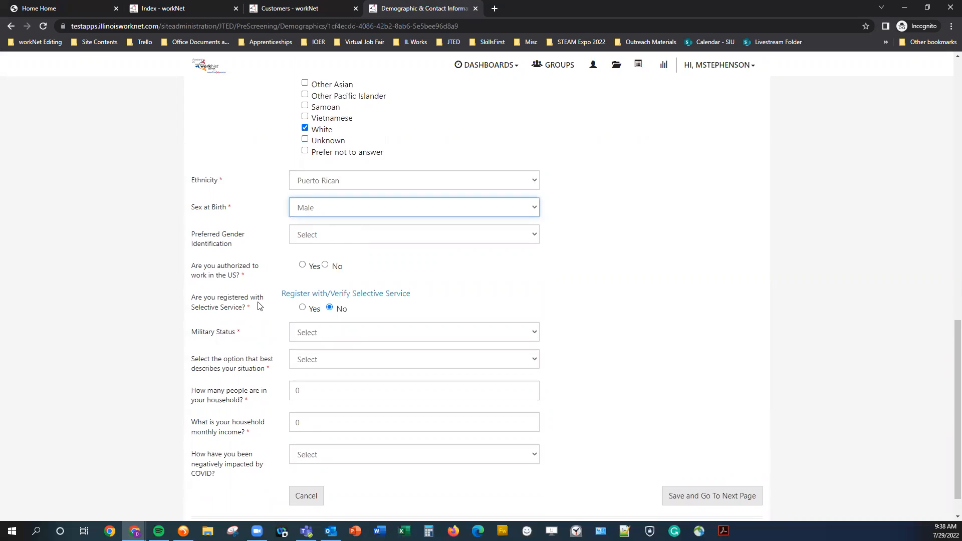
pyautogui.tripleClick(195, 300)
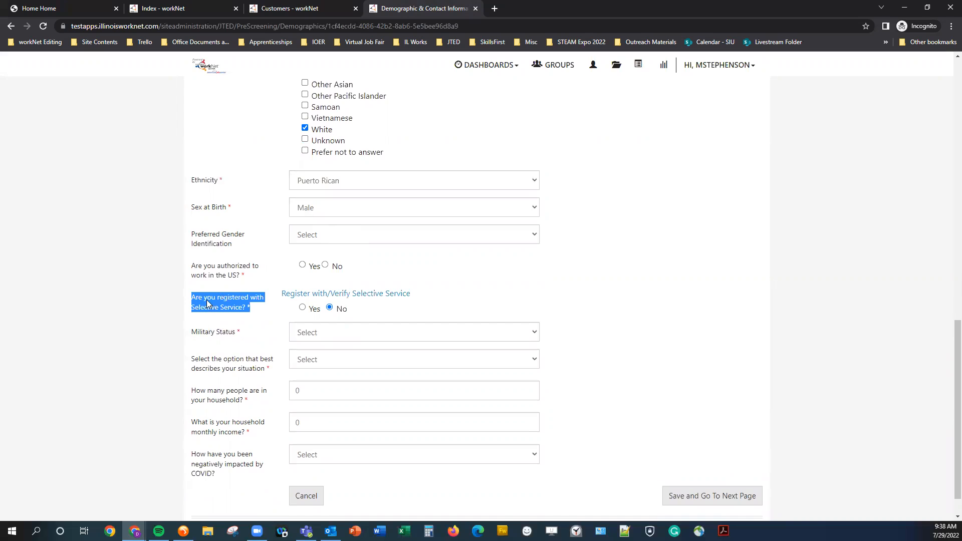
pyautogui.click(302, 309)
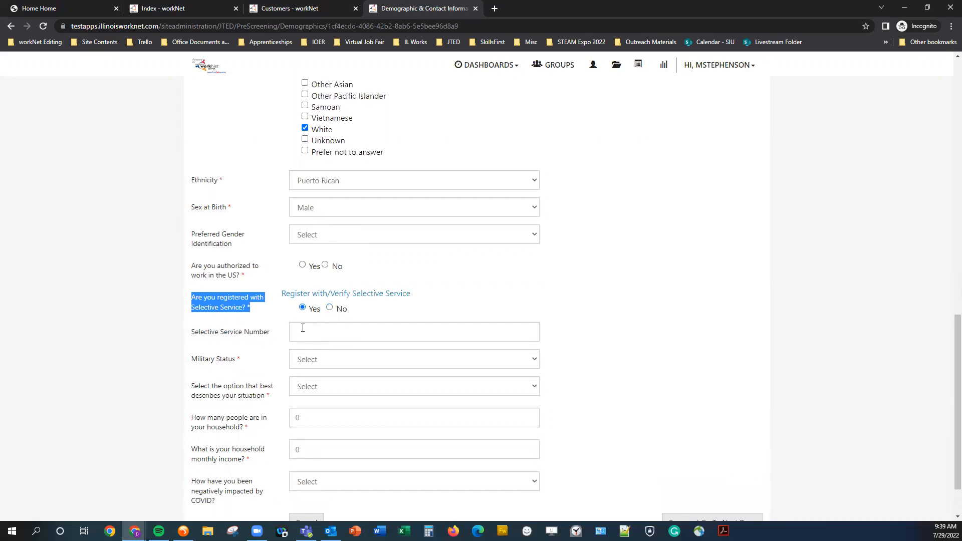
pyautogui.click(411, 332)
pyautogui.write('111111111111')
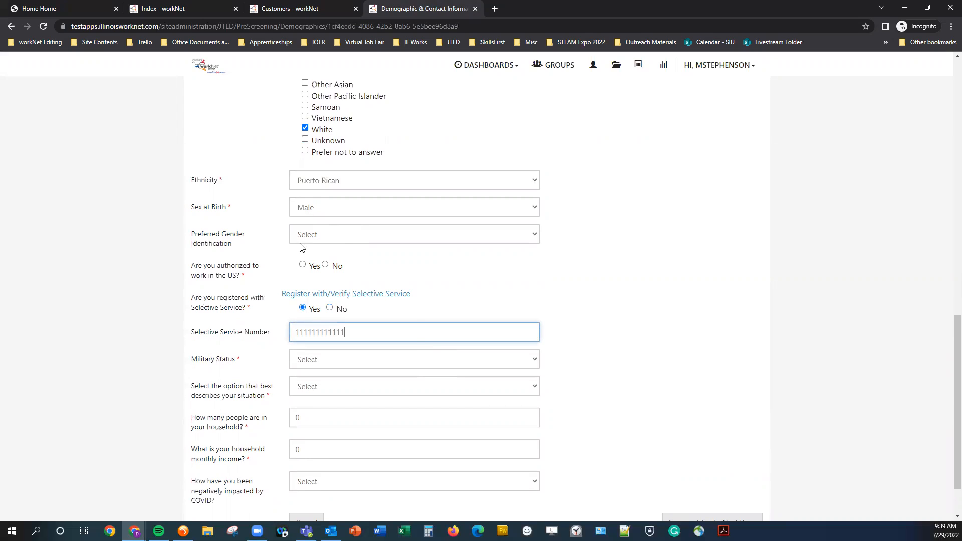
pyautogui.click(244, 224)
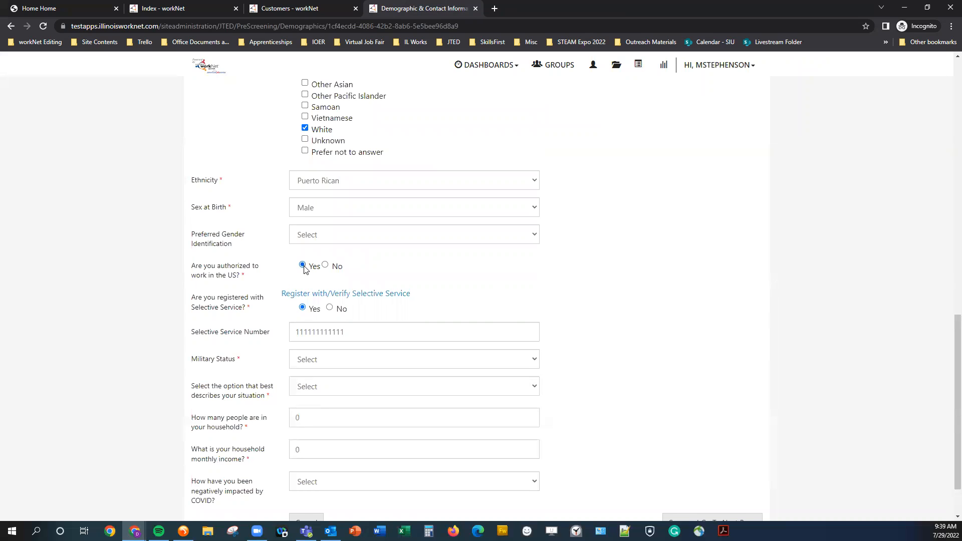
# - Set military status to None and the situation to 'I am unemployed.'
pyautogui.scroll(-1, 305, 270)
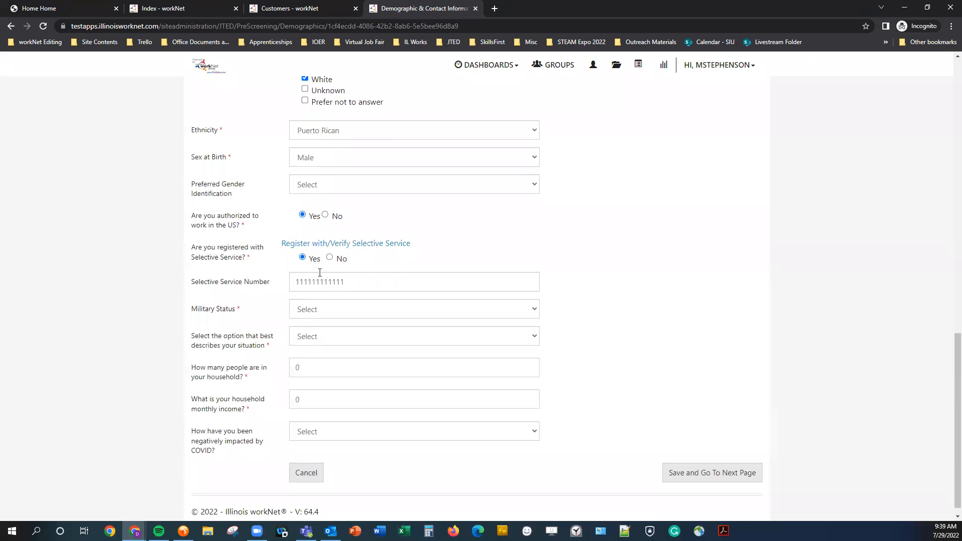
pyautogui.click(299, 309)
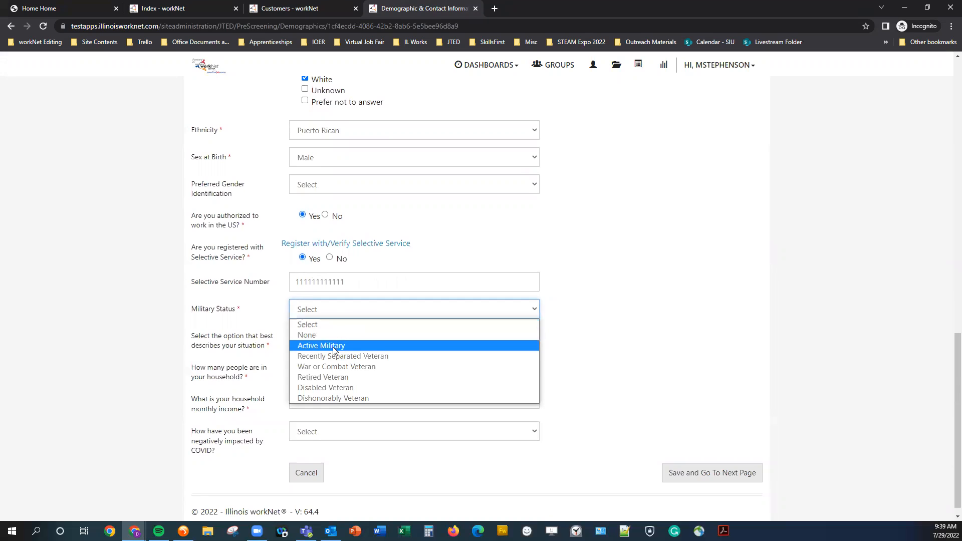
pyautogui.click(344, 339)
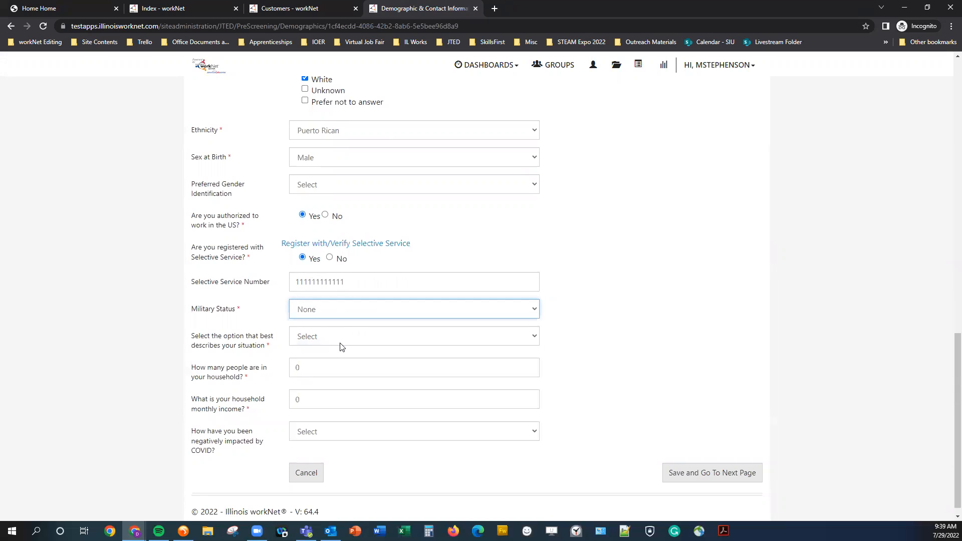
pyautogui.click(332, 338)
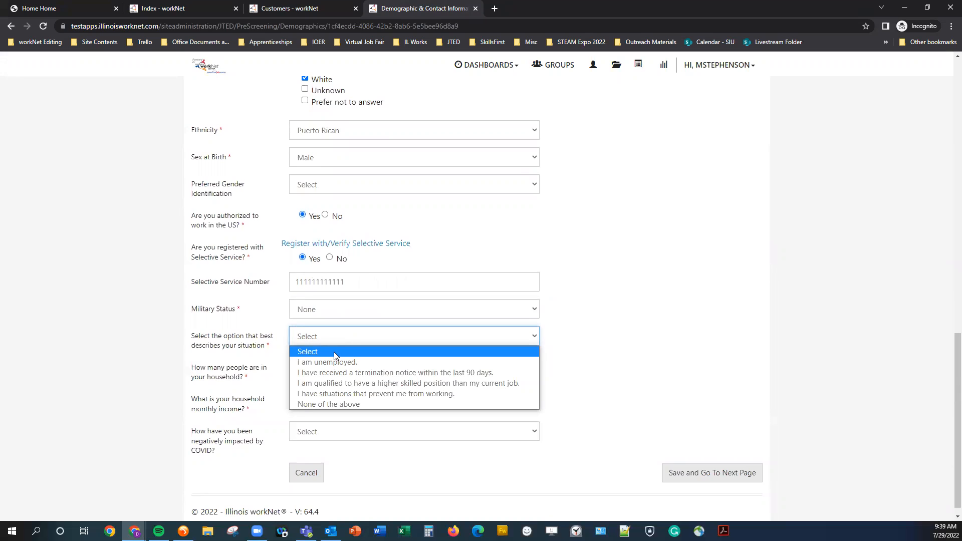
pyautogui.click(516, 367)
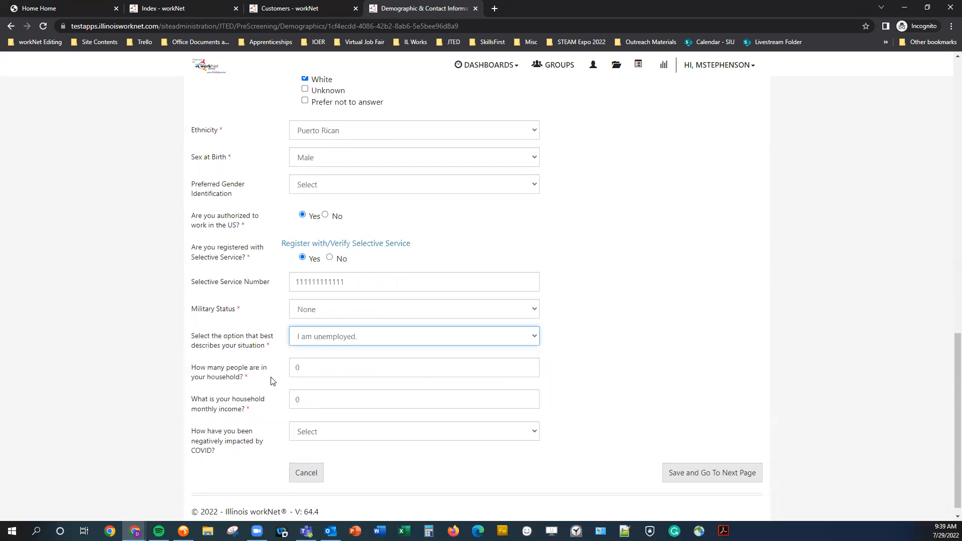
# - Enter household size 1, monthly income 900, and COVID impact Unemployed
pyautogui.press('Tab')
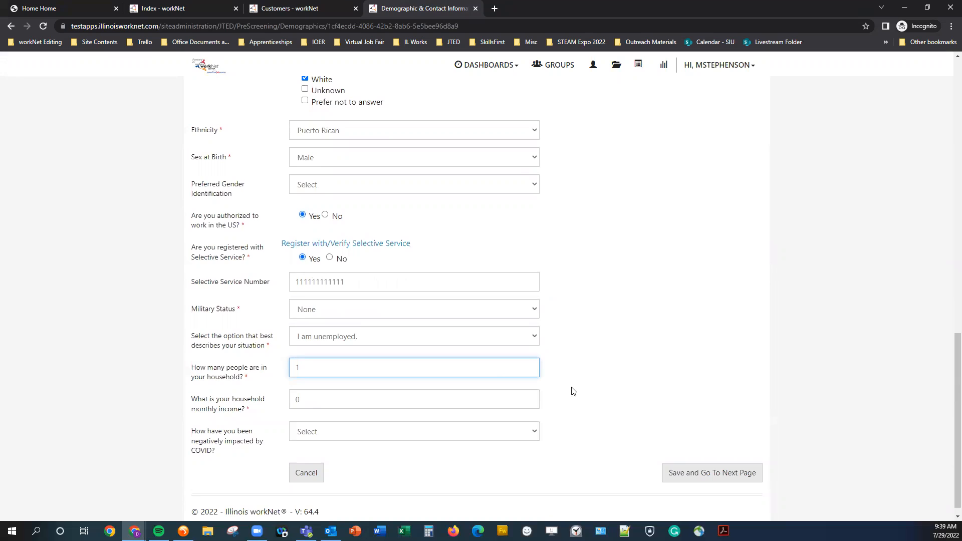
pyautogui.press('Tab')
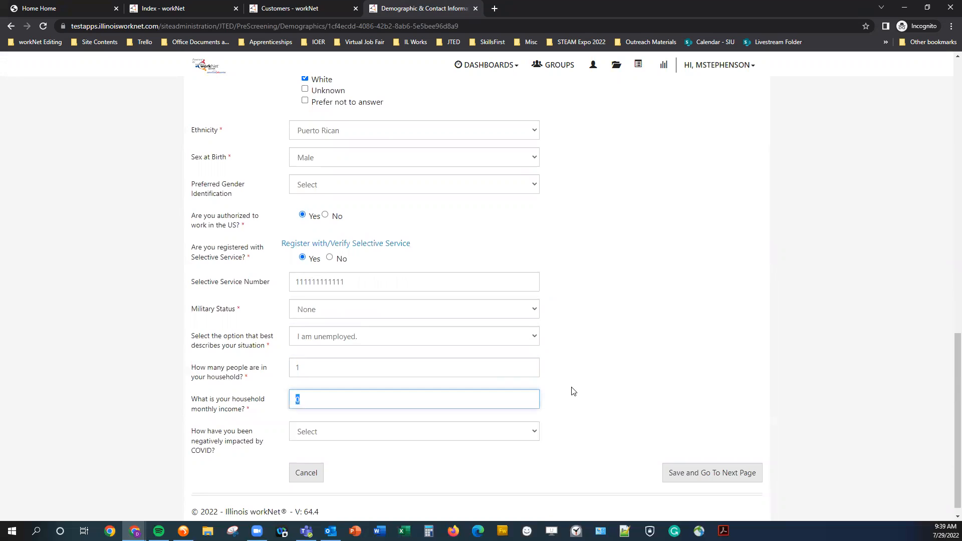
pyautogui.write('900')
pyautogui.press('Tab')
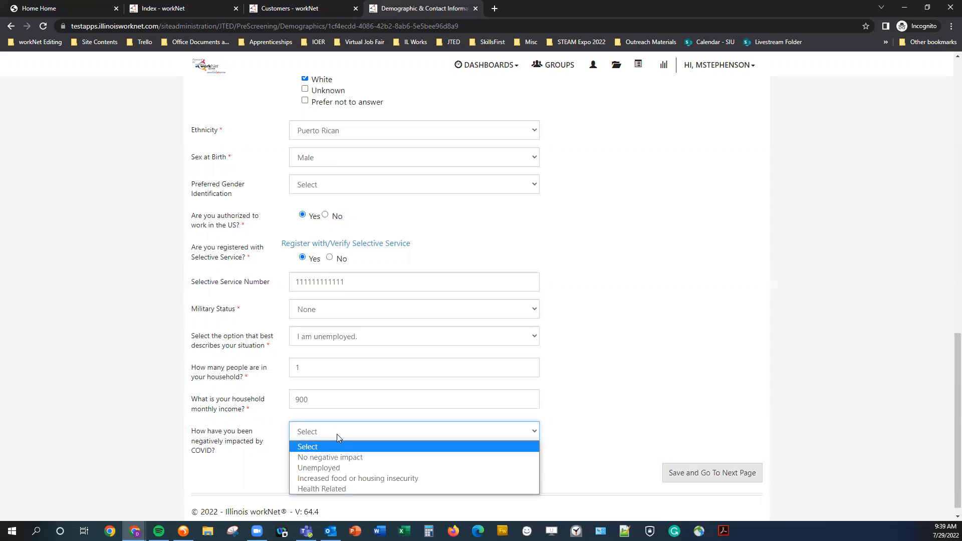
pyautogui.click(484, 470)
pyautogui.click(569, 485)
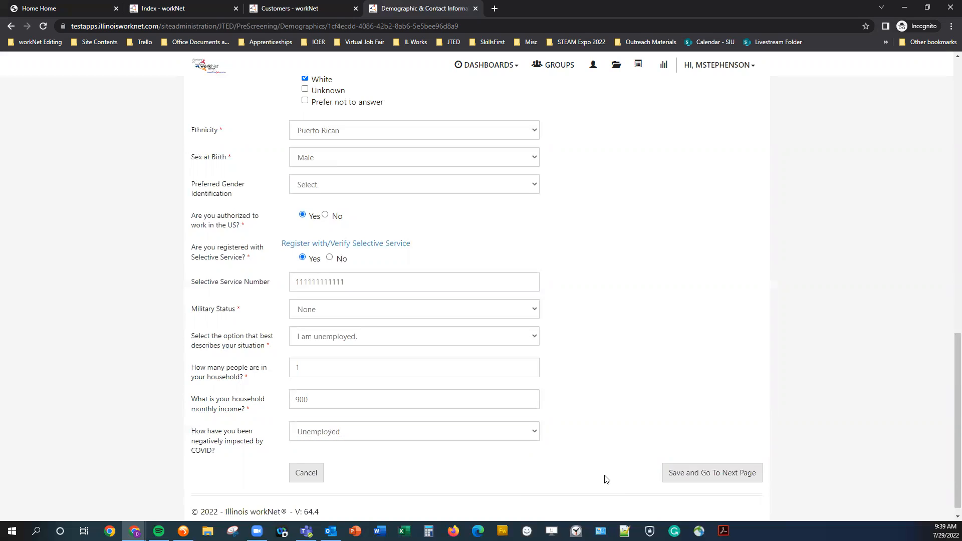
pyautogui.scroll(3, 595, 473)
pyautogui.scroll(10, 595, 474)
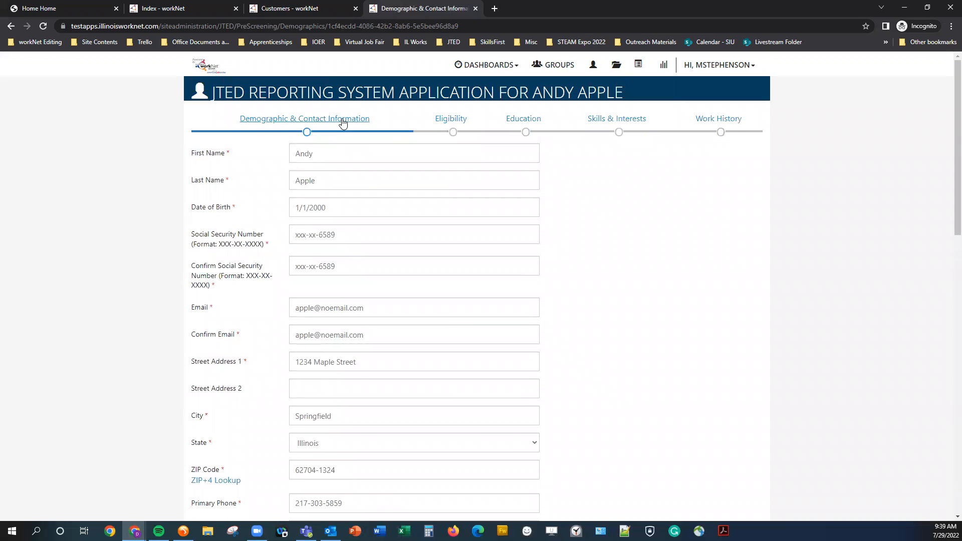
pyautogui.scroll(-3, 582, 415)
pyautogui.scroll(-10, 579, 421)
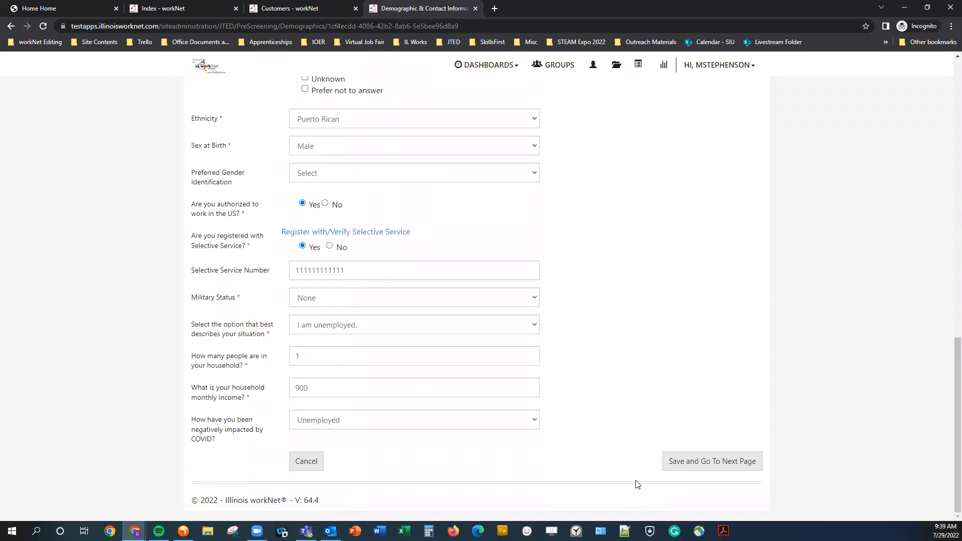
# - Save the demographics and highlight the Category 1, 2 and 3 eligibility results
pyautogui.click(707, 470)
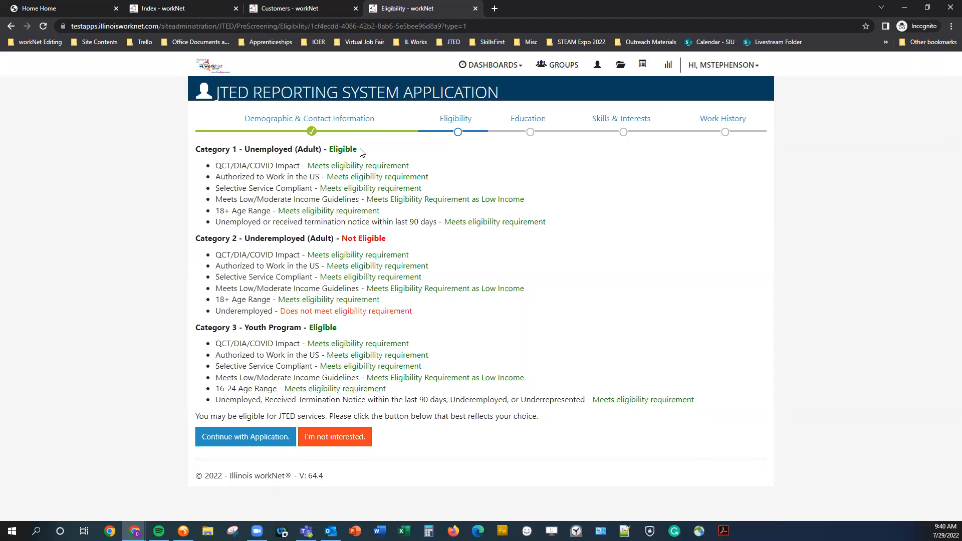
pyautogui.tripleClick(227, 148)
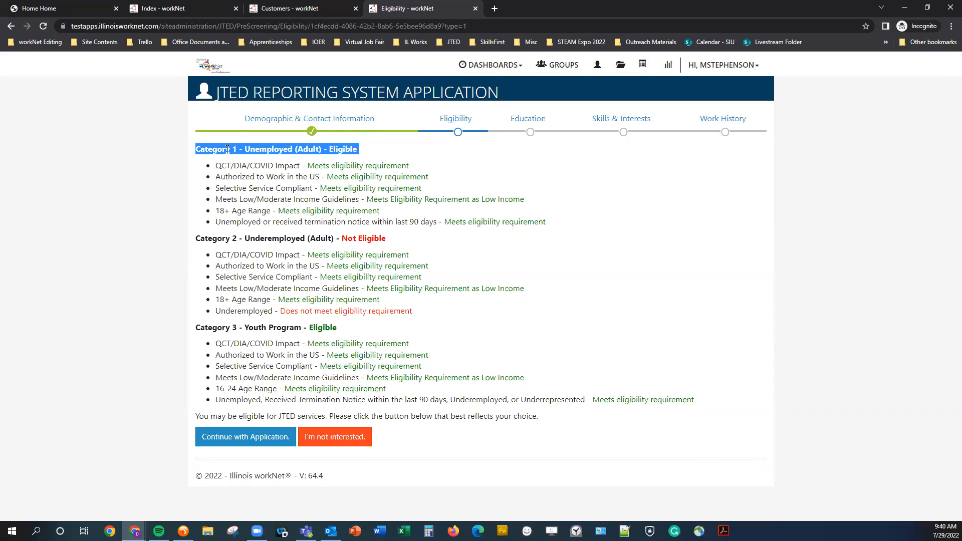
pyautogui.tripleClick(284, 328)
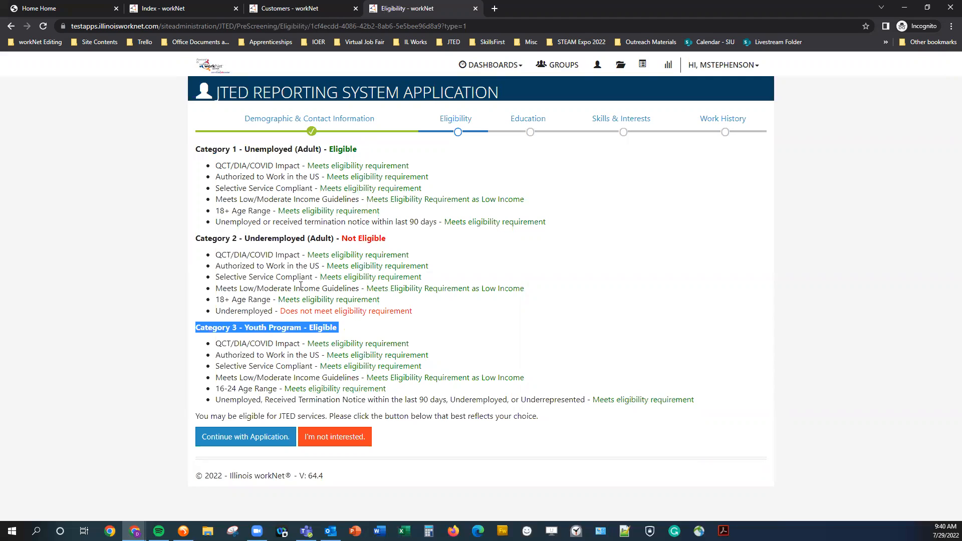
pyautogui.tripleClick(315, 239)
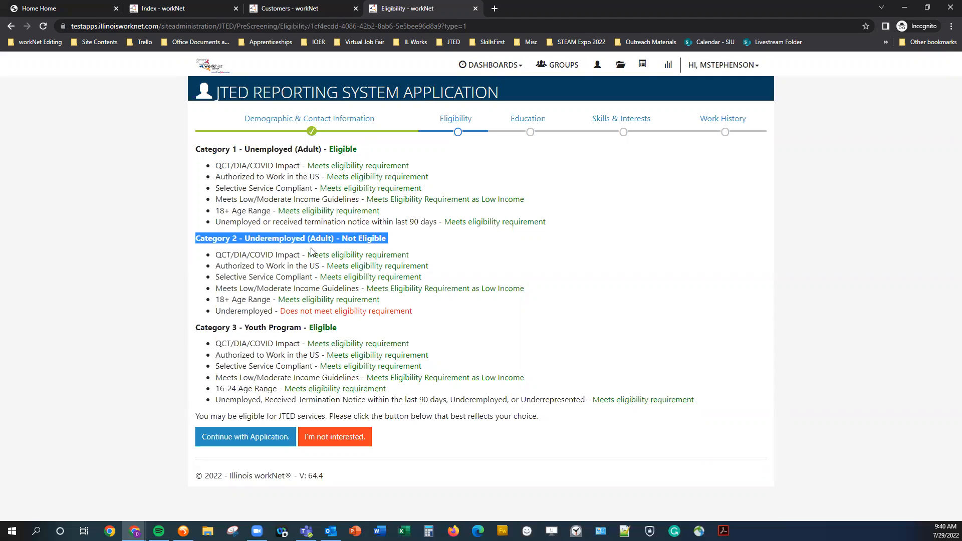
pyautogui.click(199, 166)
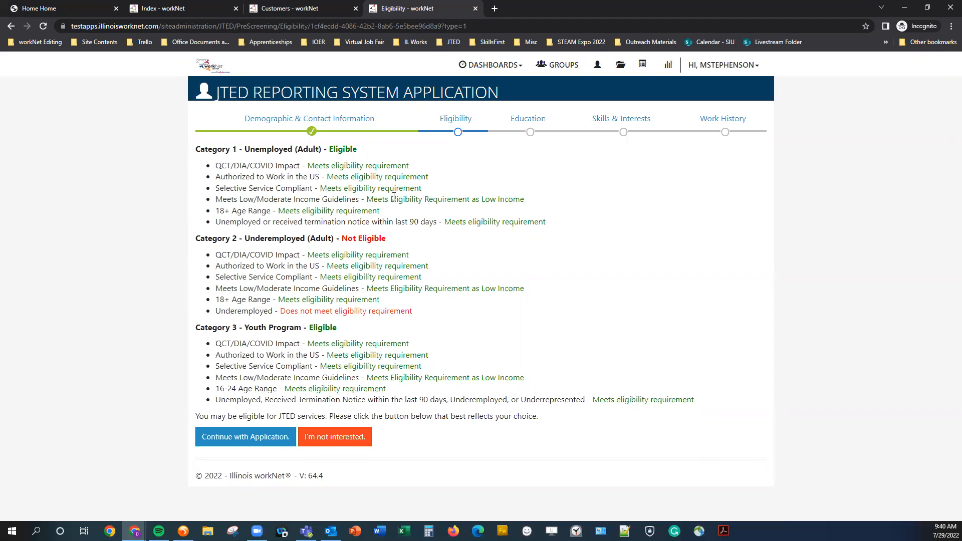
# - Highlight each Category 1 requirement: QCT/DIA/COVID, work authorization, Selective Service, income, 18+ age, unemployment
pyautogui.doubleClick(223, 164)
pyautogui.doubleClick(240, 165)
pyautogui.tripleClick(286, 166)
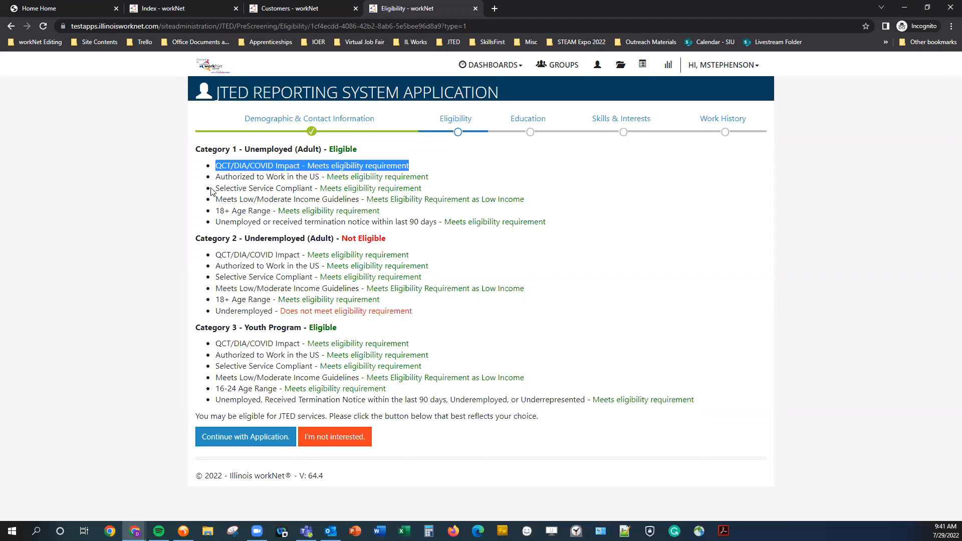
pyautogui.tripleClick(283, 176)
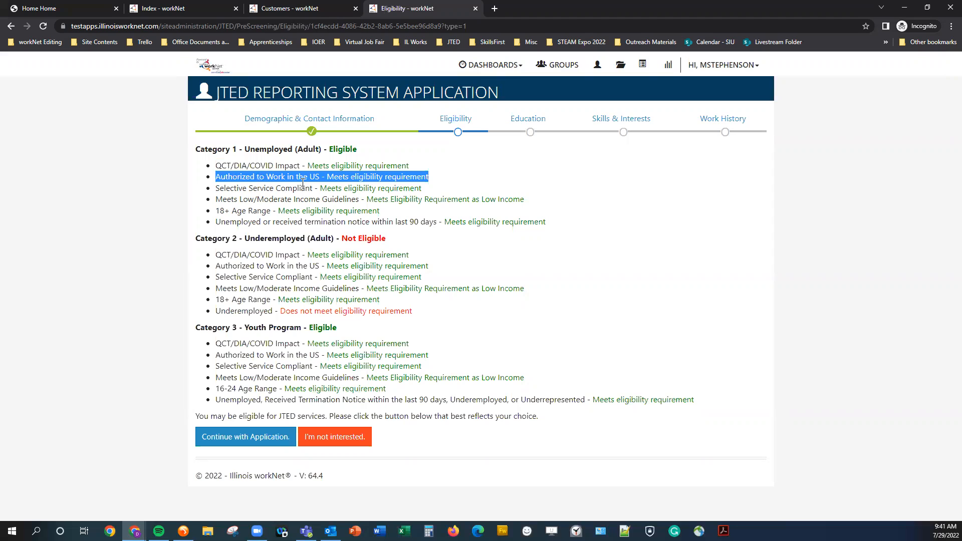
pyautogui.tripleClick(302, 187)
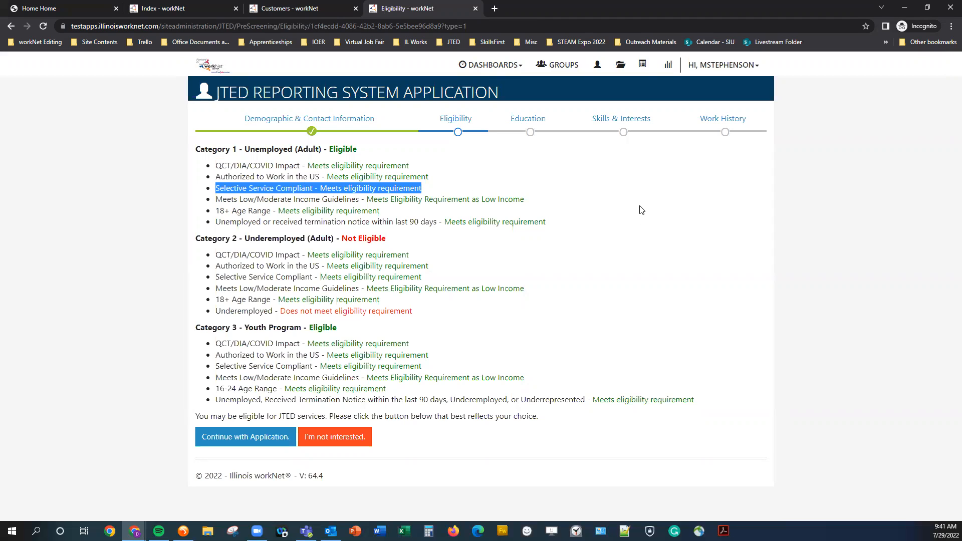
pyautogui.tripleClick(296, 199)
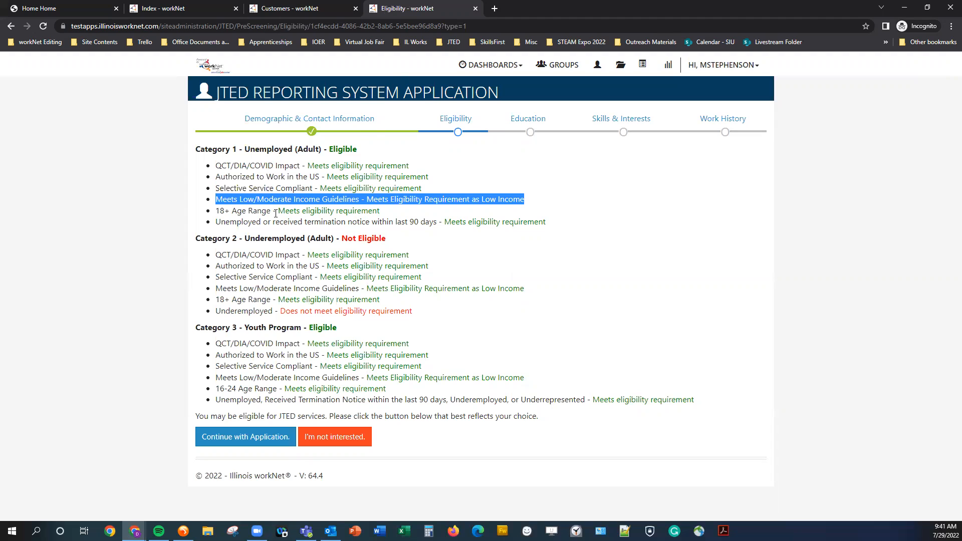
pyautogui.tripleClick(267, 210)
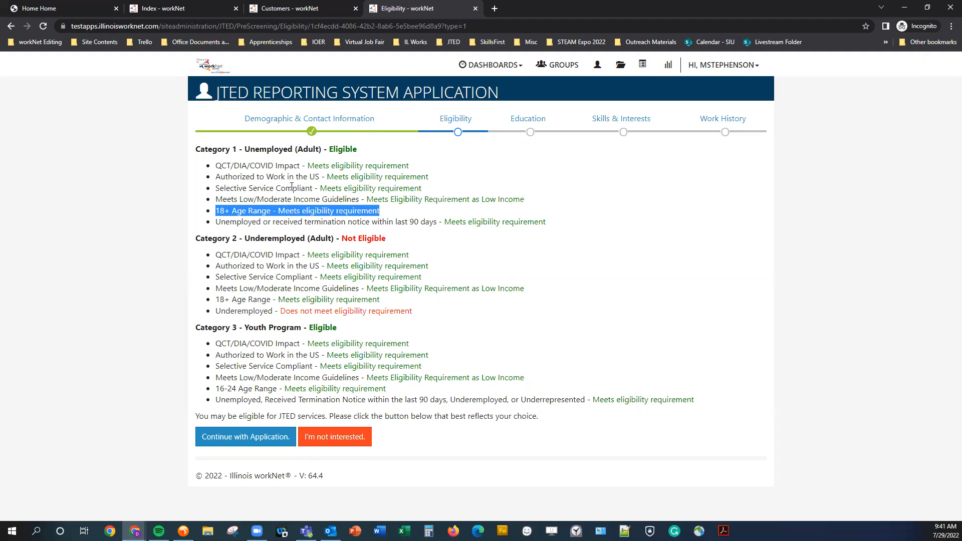
pyautogui.tripleClick(254, 222)
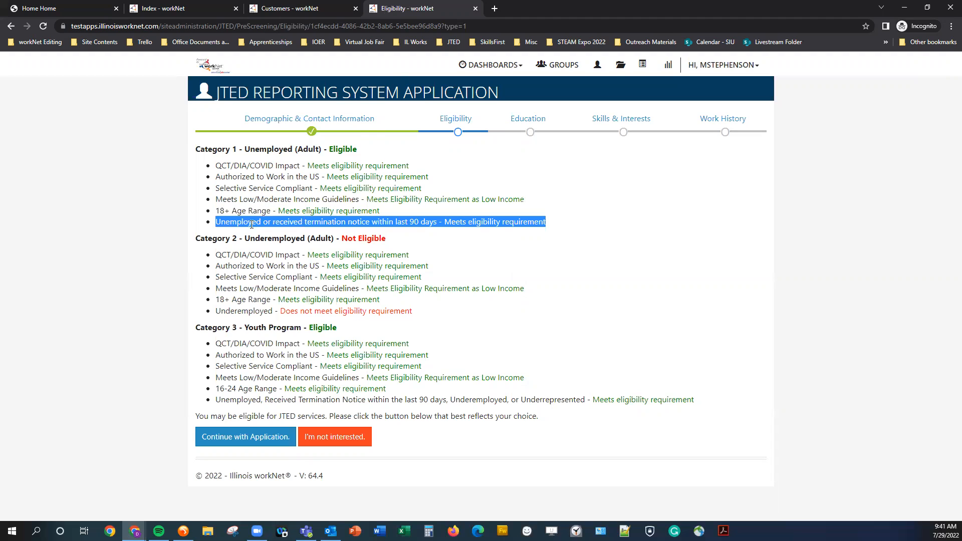
pyautogui.click(145, 206)
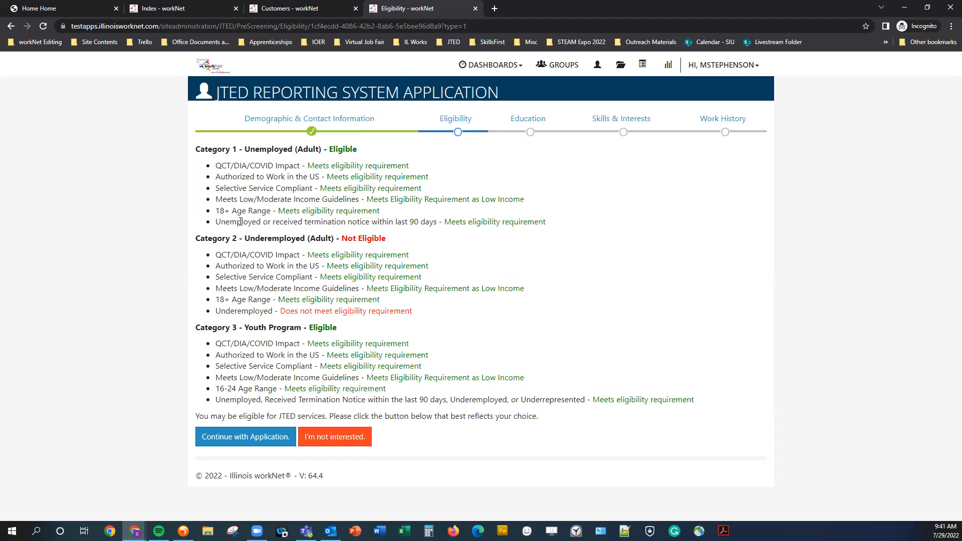
# - Highlight the Category 1 Unemployed and Category 2 Underemployed headings and the Underemployed requirement
pyautogui.doubleClick(262, 149)
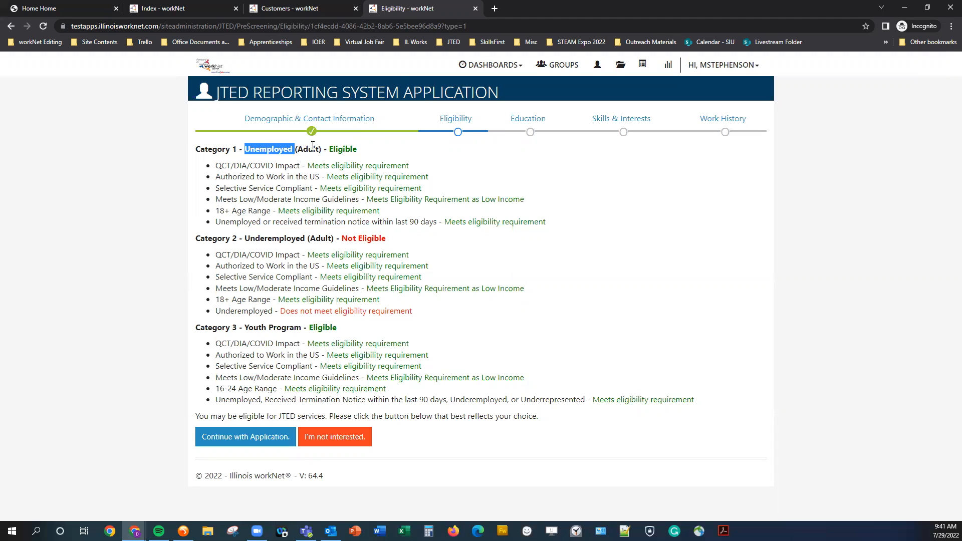
pyautogui.click(333, 148)
pyautogui.moveTo(196, 146); pyautogui.dragTo(370, 148)
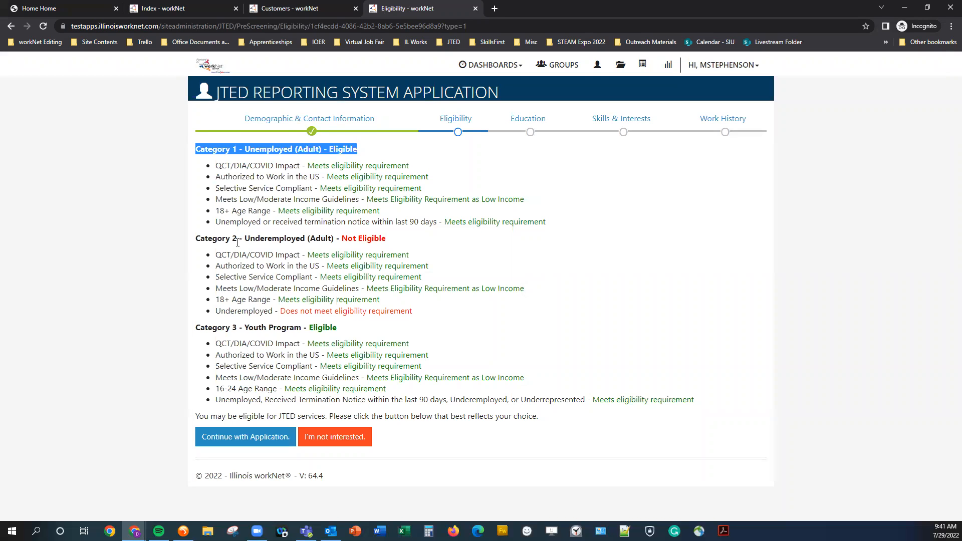
pyautogui.moveTo(245, 239); pyautogui.dragTo(337, 239)
pyautogui.click(417, 248)
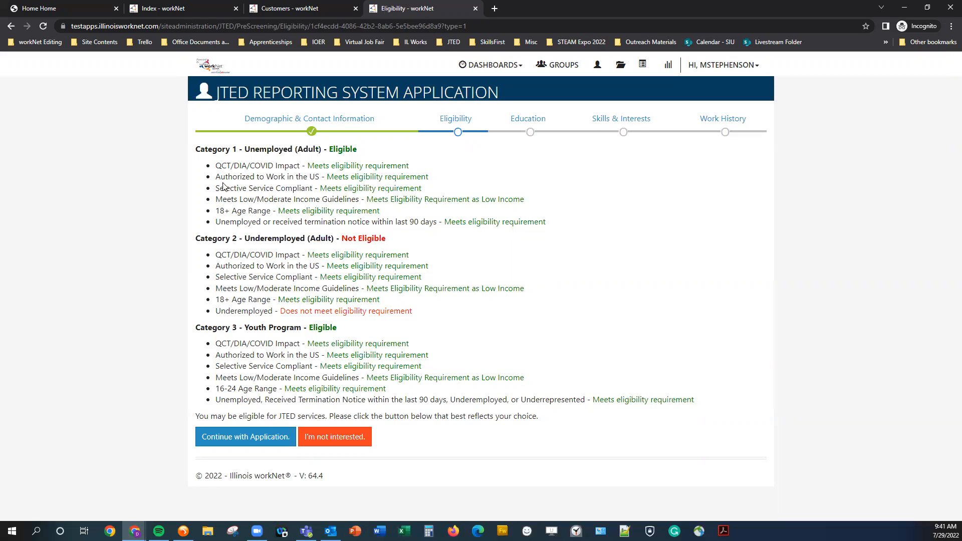
pyautogui.doubleClick(223, 310)
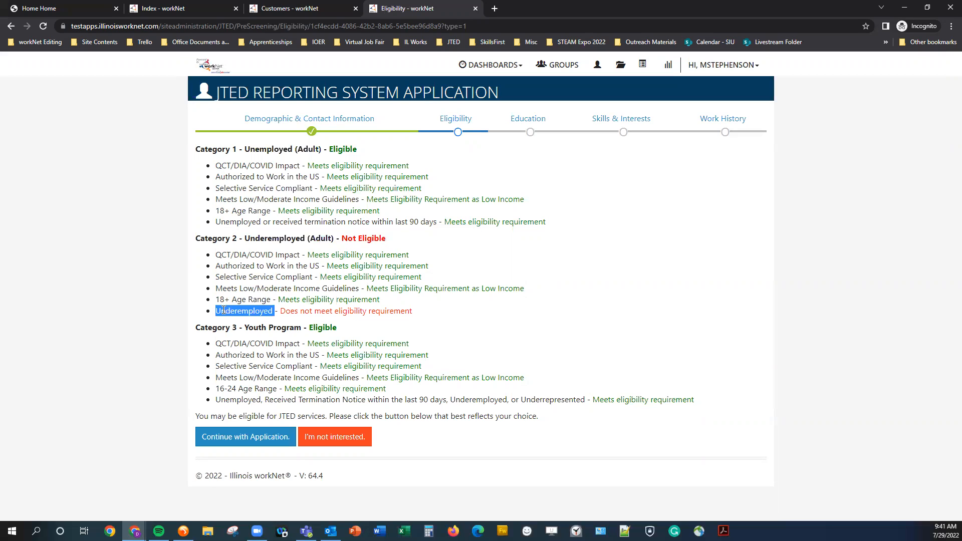
pyautogui.click(213, 323)
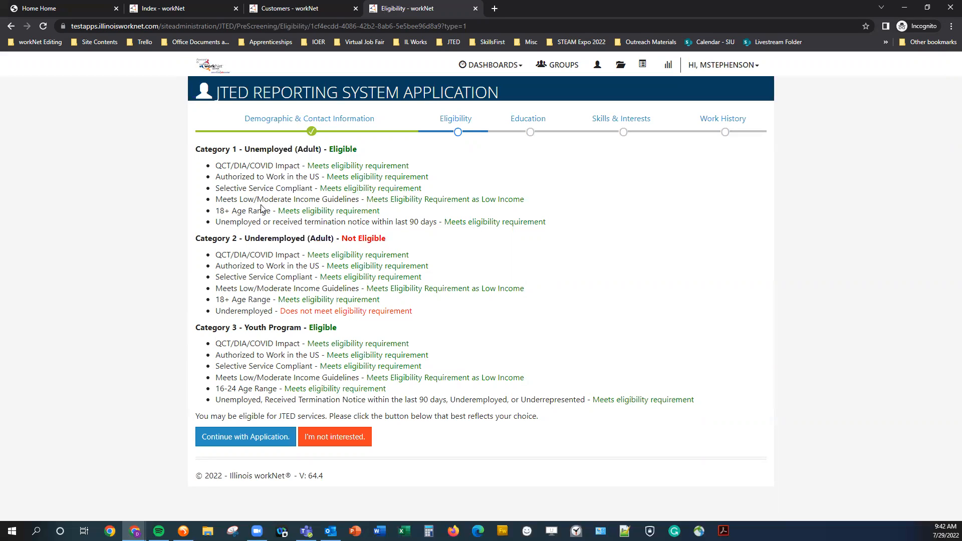
# - Review the 16-24 Age Range line, then continue the application to Education
pyautogui.tripleClick(229, 388)
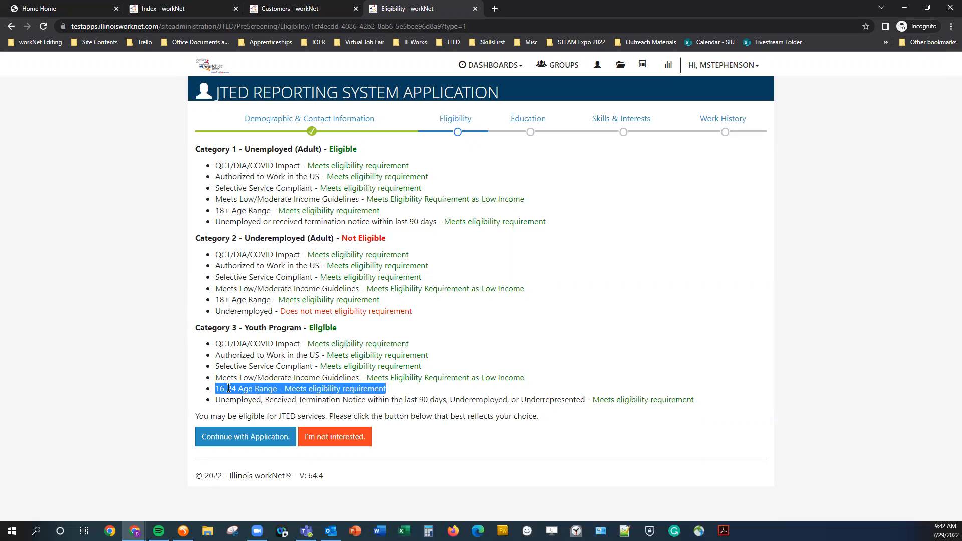
pyautogui.click(475, 393)
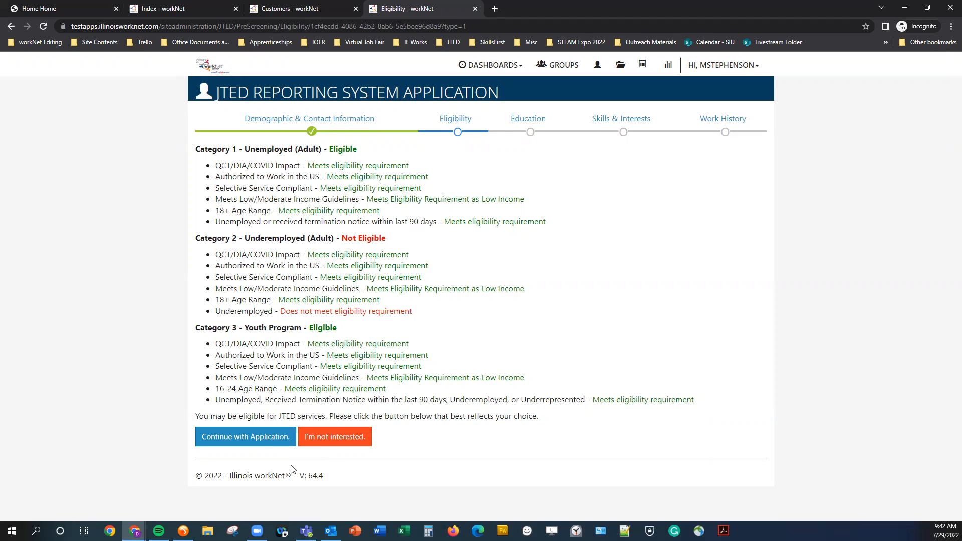
pyautogui.click(246, 437)
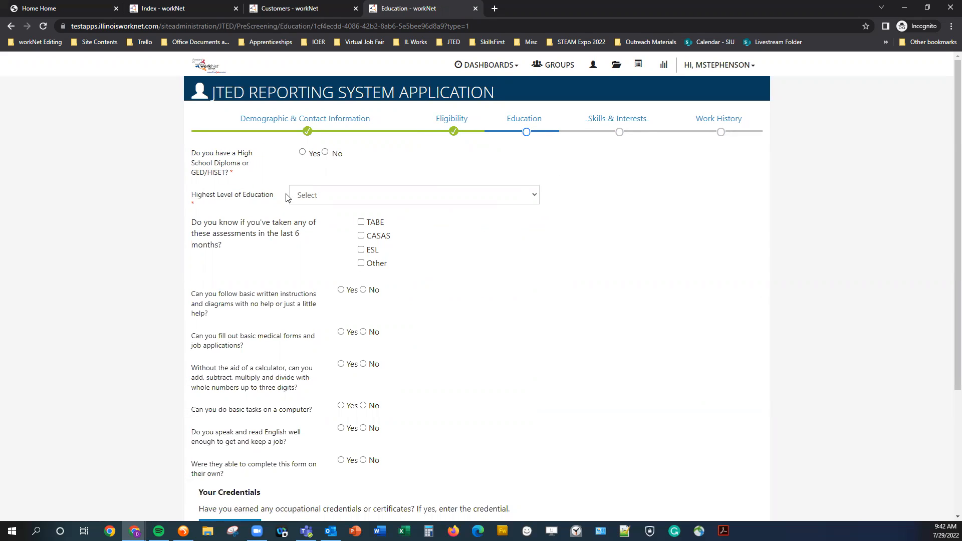
# - Try Associates Degree and College Senior, then settle on GED as the highest education level
pyautogui.scroll(-1, 131, 237)
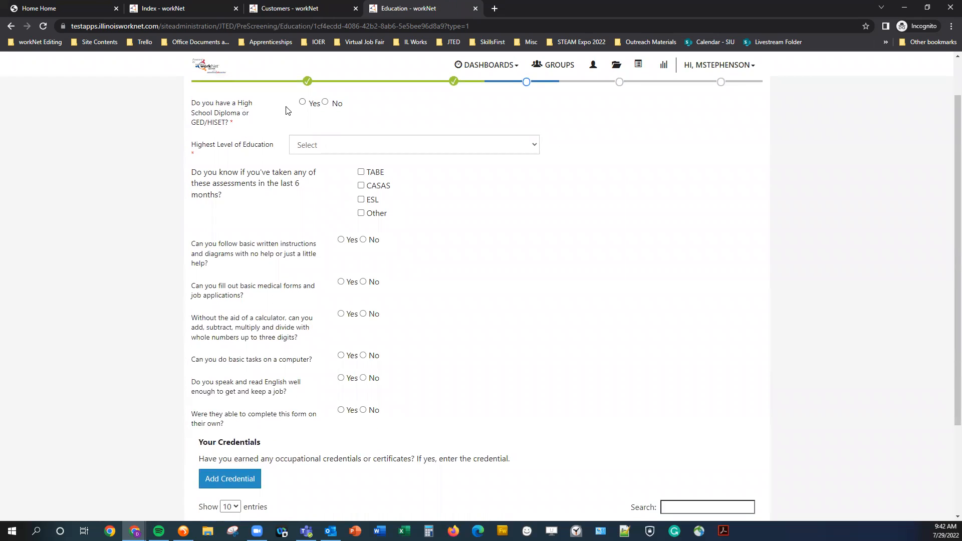
pyautogui.click(312, 147)
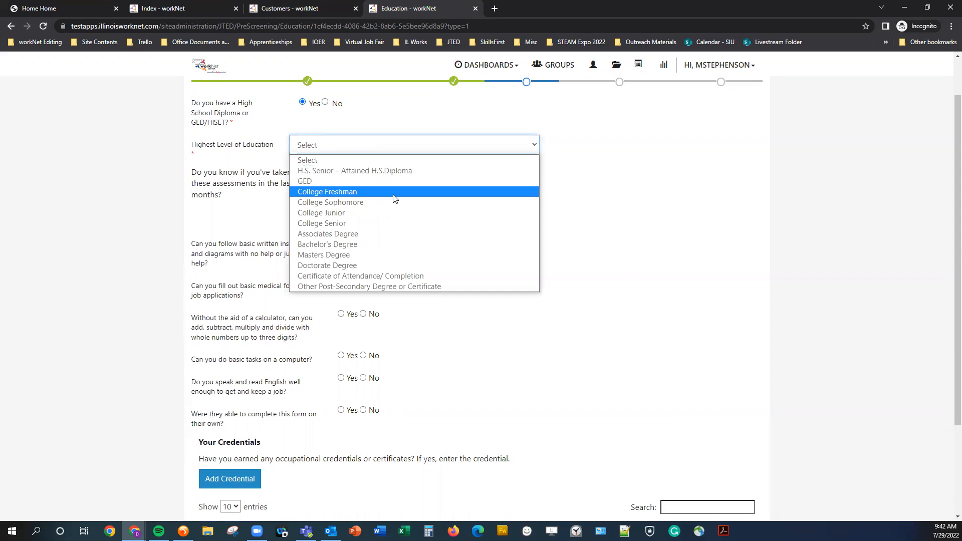
pyautogui.click(323, 233)
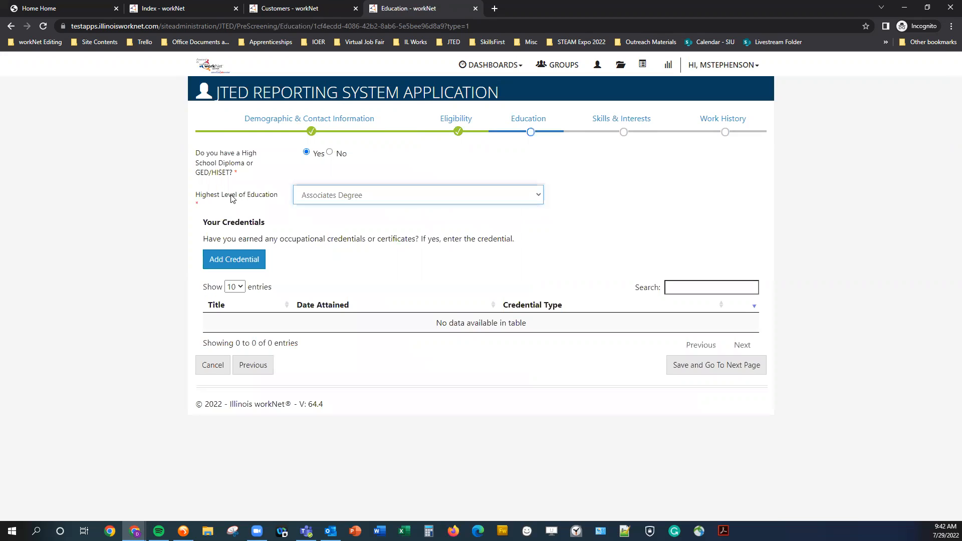
pyautogui.click(334, 195)
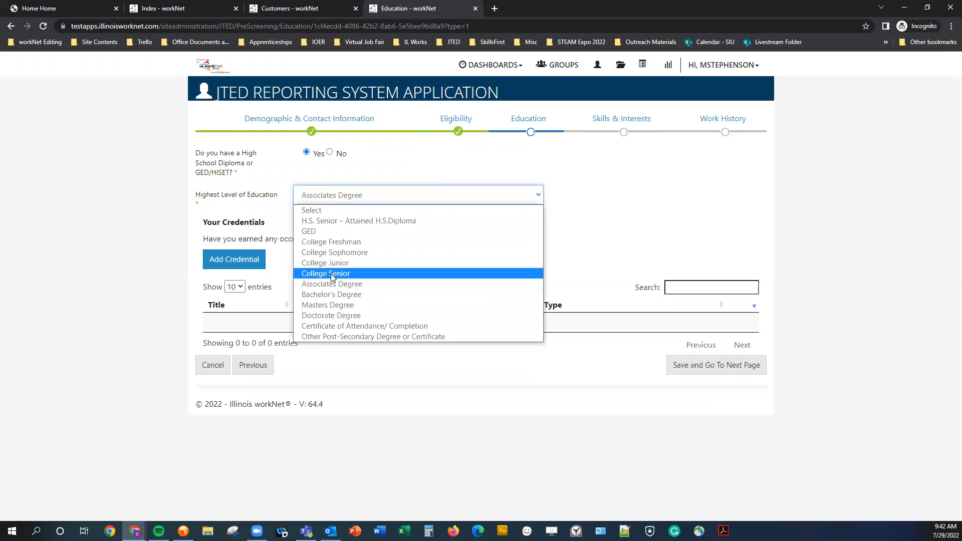
pyautogui.click(316, 211)
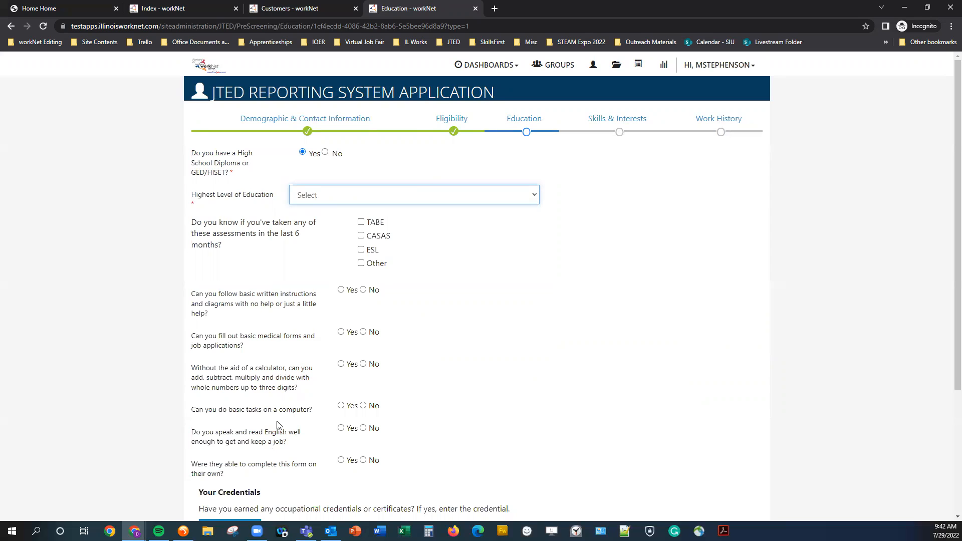
pyautogui.scroll(-1, 265, 333)
pyautogui.click(314, 145)
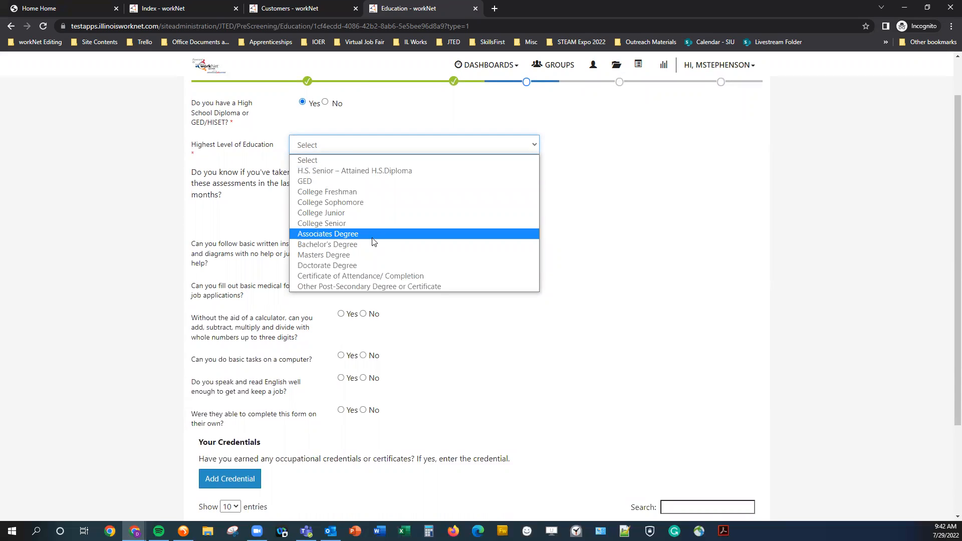
pyautogui.click(349, 224)
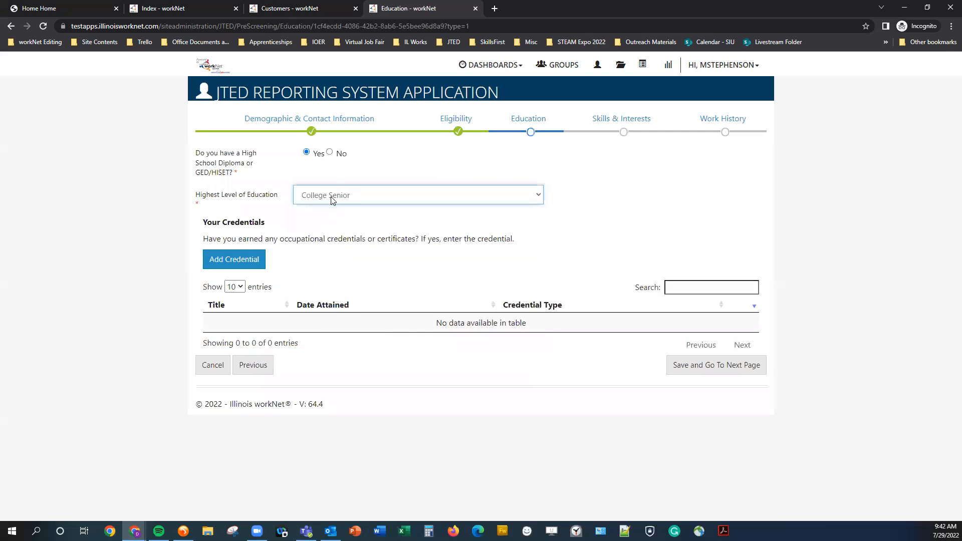
pyautogui.click(334, 199)
pyautogui.click(330, 232)
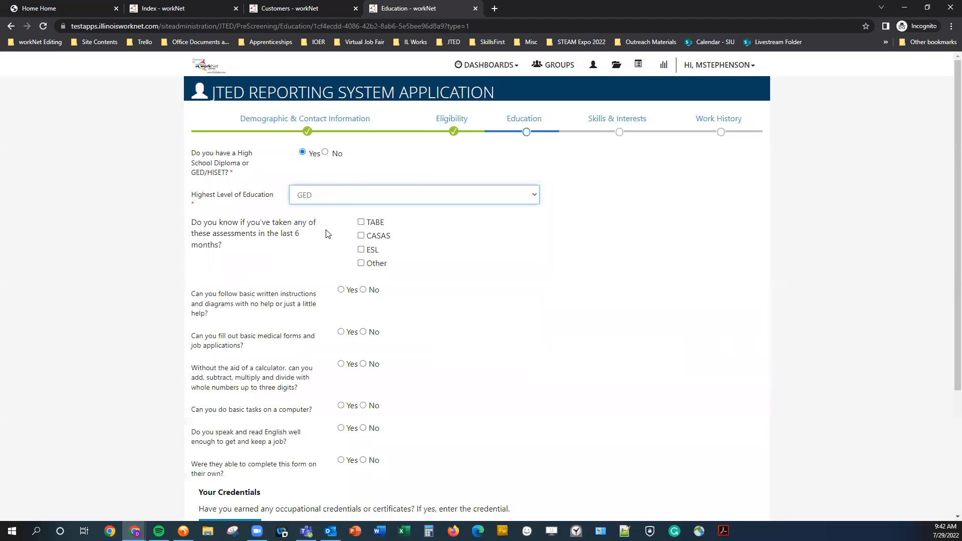
pyautogui.click(128, 217)
pyautogui.scroll(-1, 195, 286)
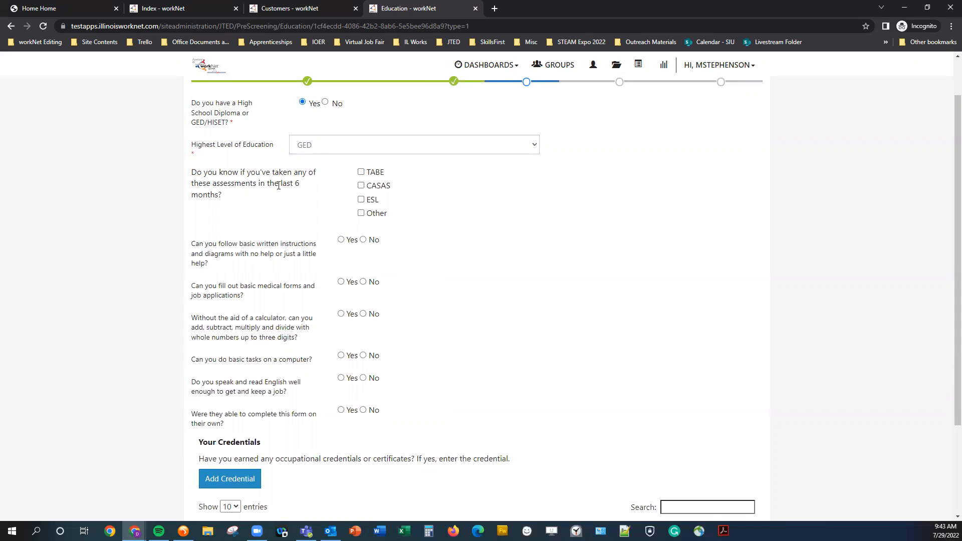
# - Toggle the TABE, CASAS, ESL and Other assessment boxes on and off, leaving all unchecked
pyautogui.click(361, 172)
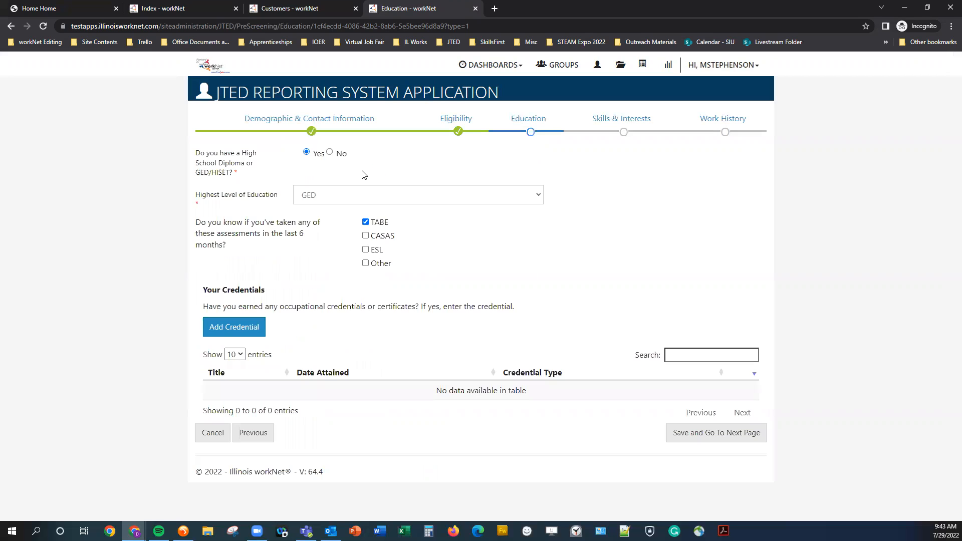
pyautogui.click(365, 222)
pyautogui.click(365, 236)
pyautogui.click(365, 236)
pyautogui.click(365, 249)
pyautogui.click(365, 250)
pyautogui.click(365, 263)
pyautogui.click(364, 263)
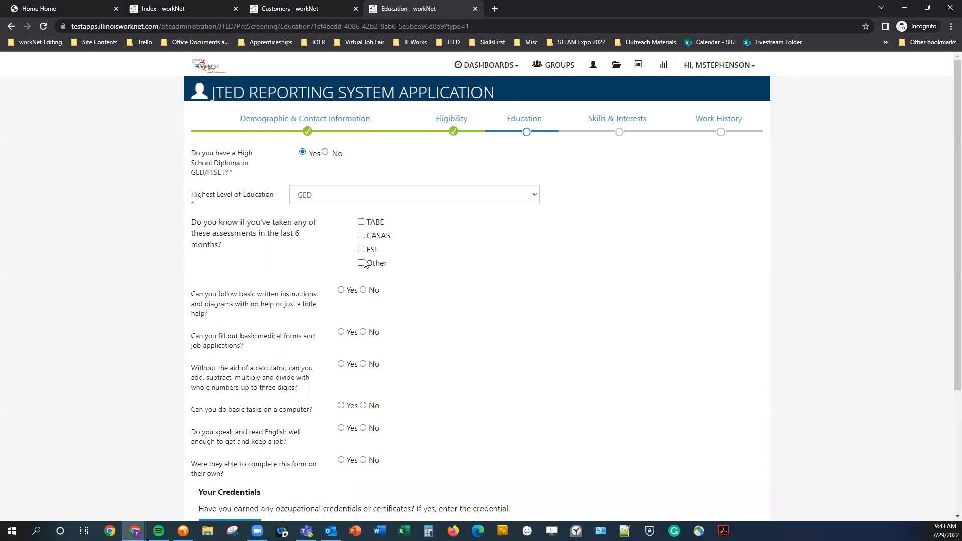
pyautogui.scroll(-2, 247, 384)
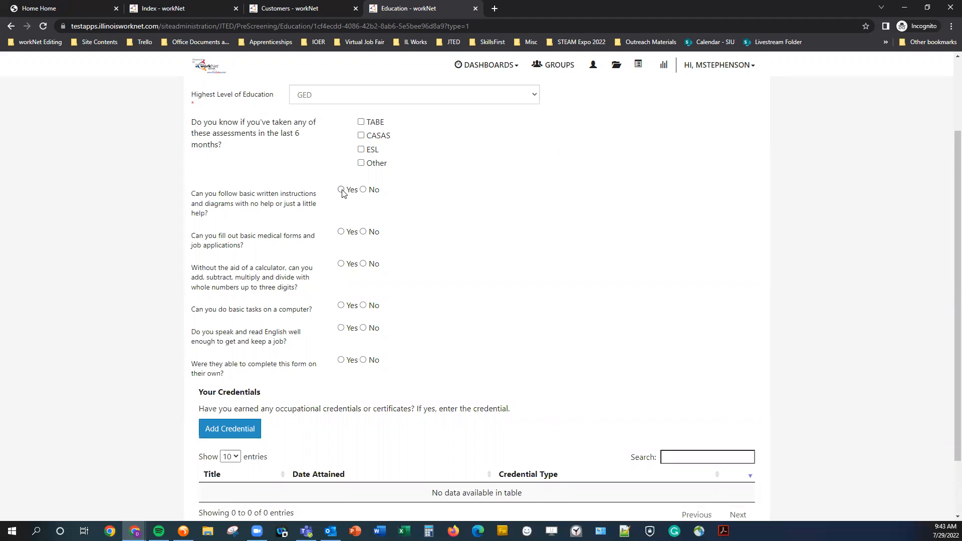
# - Answer Yes to the medical forms, computer tasks and unaided-form questions, then start a new credential
pyautogui.click(342, 232)
pyautogui.click(341, 305)
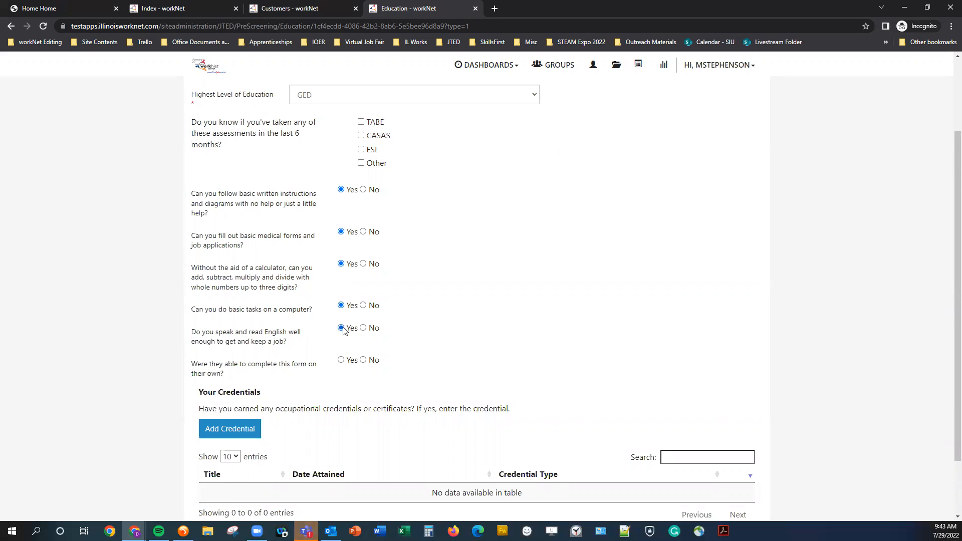
pyautogui.click(348, 364)
pyautogui.scroll(-2, 353, 425)
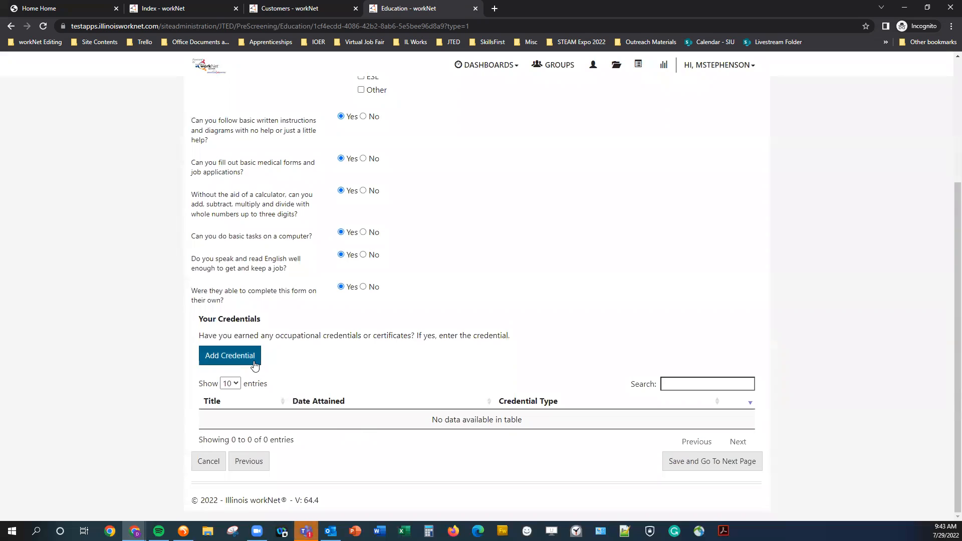
pyautogui.click(225, 359)
# - Add a 'Certificate in CDL' credential earned 07/04/2022, type Certificate, answering Yes to both questions
pyautogui.click(385, 115)
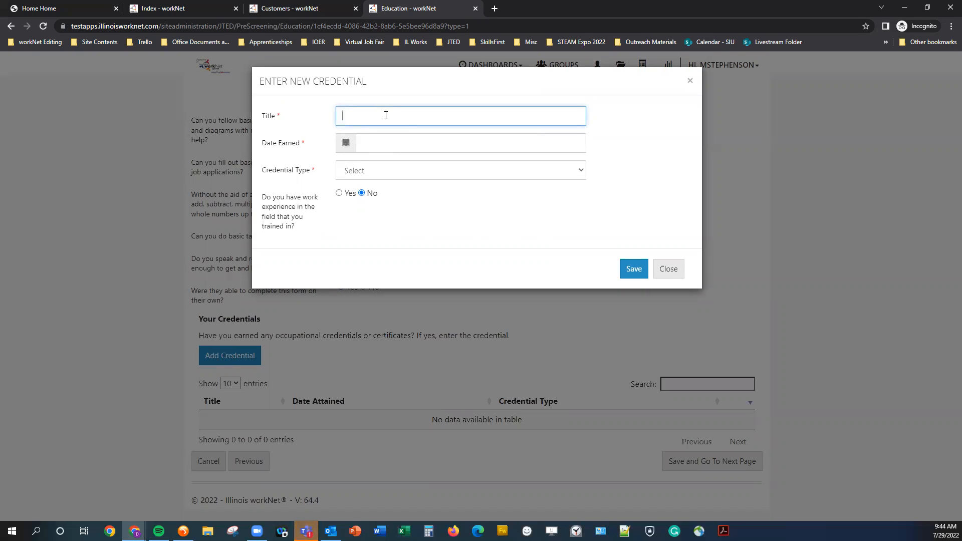
pyautogui.write('ification')
pyautogui.press('BackSpace')
pyautogui.press('BackSpace')
pyautogui.press('BackSpace')
pyautogui.write('e in')
pyautogui.click(396, 143)
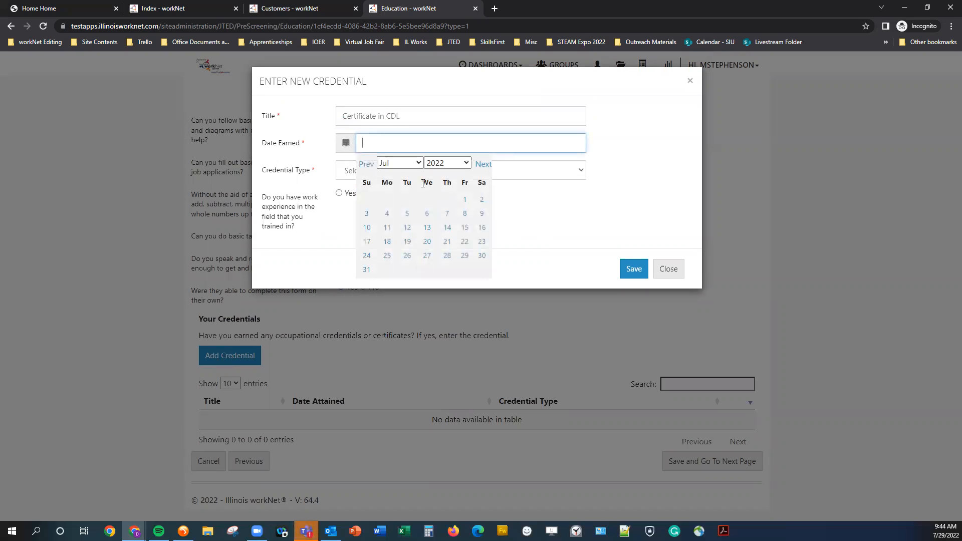
pyautogui.click(387, 213)
pyautogui.click(377, 171)
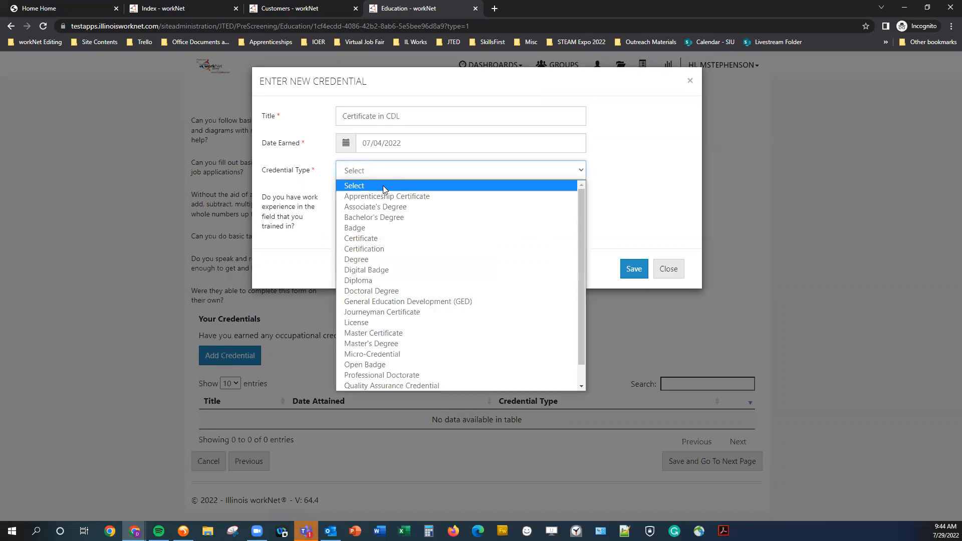
pyautogui.click(396, 238)
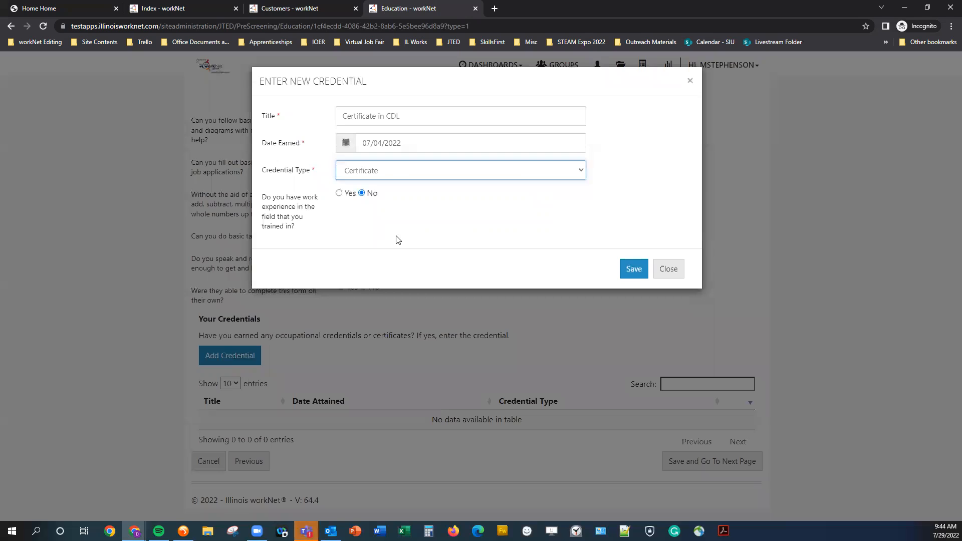
pyautogui.click(349, 193)
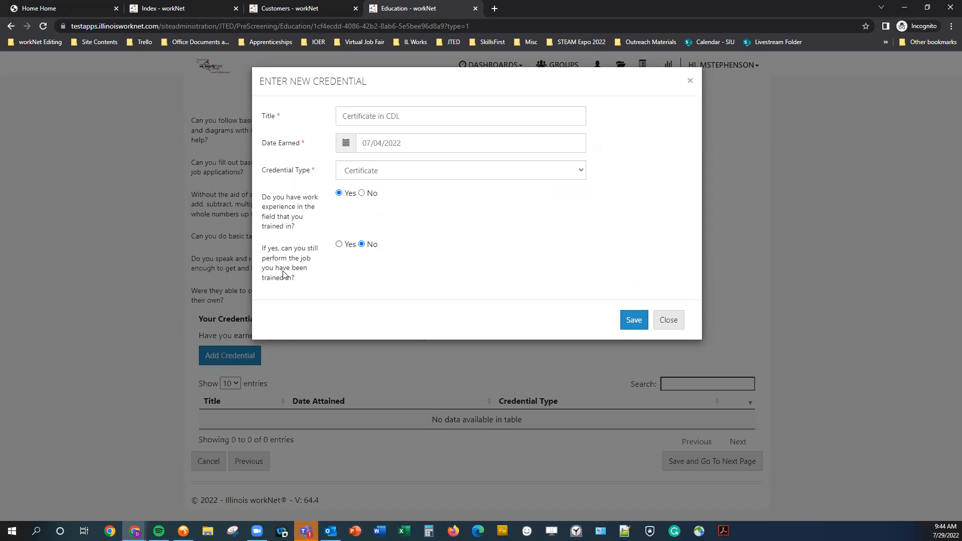
pyautogui.click(339, 245)
pyautogui.click(633, 321)
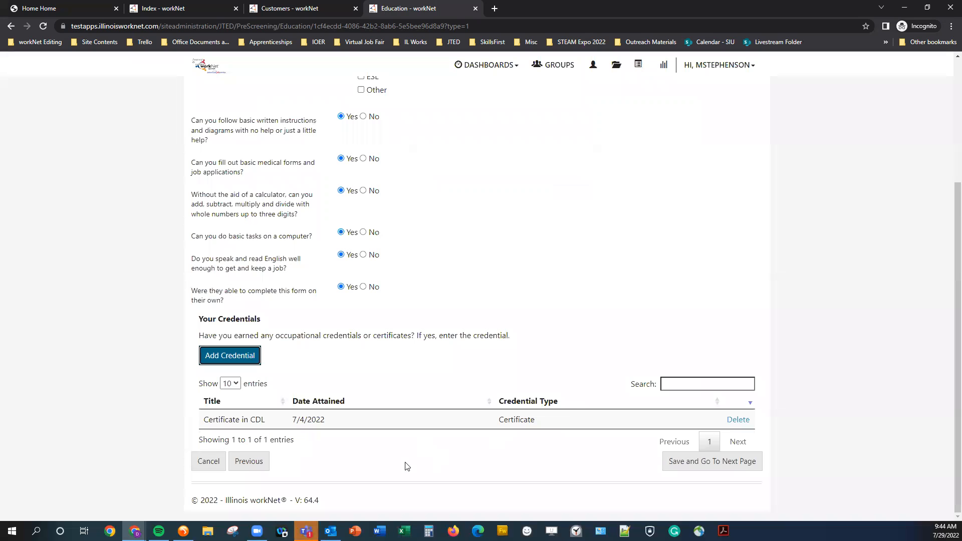
# - Save the Education step and continue to Skills & Interests
pyautogui.scroll(3, 561, 444)
pyautogui.scroll(-4, 566, 445)
pyautogui.click(699, 472)
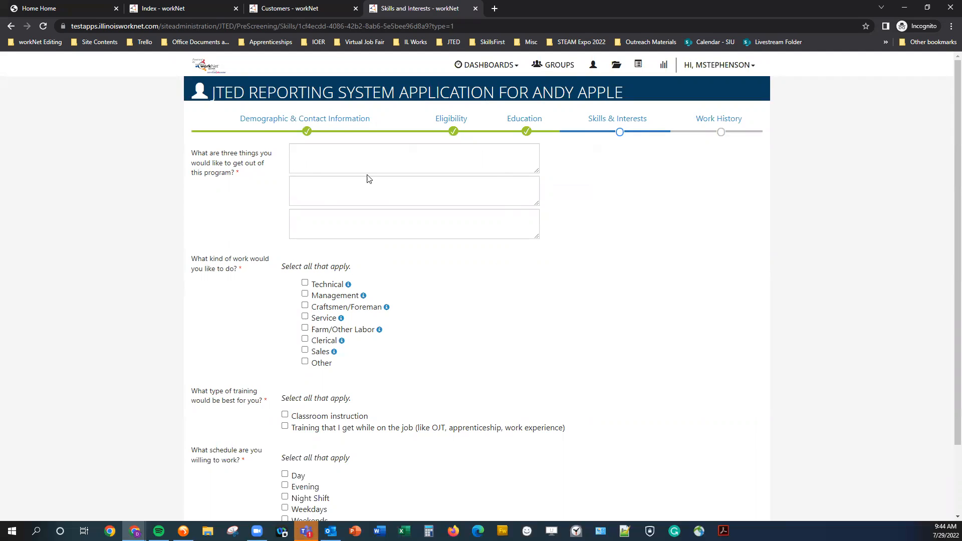
# - Fill the three program goal boxes with placeholder text
pyautogui.click(346, 150)
pyautogui.write('fdgdfg')
pyautogui.click(340, 193)
pyautogui.write('dfgdfg')
pyautogui.click(337, 229)
pyautogui.write('d')
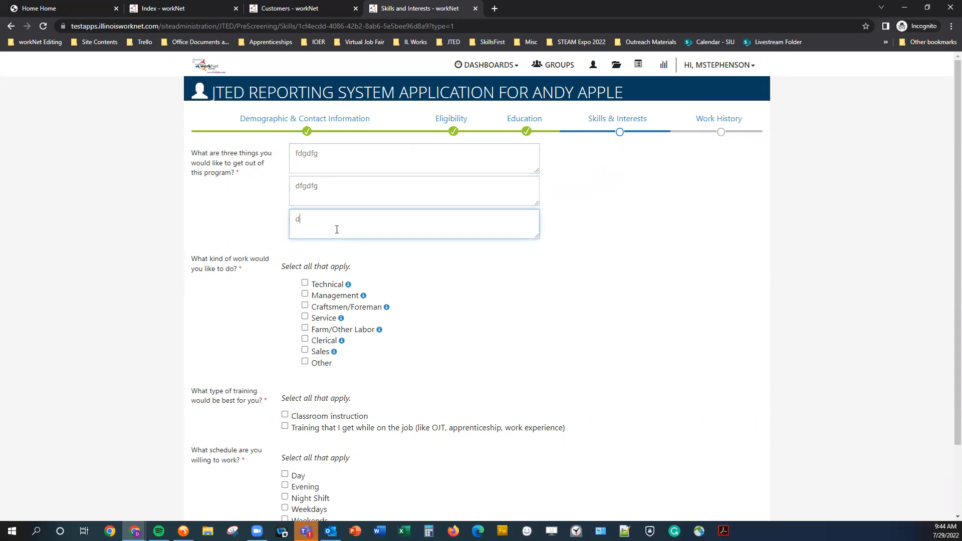
pyautogui.write('fgdfg')
pyautogui.scroll(-3, 347, 234)
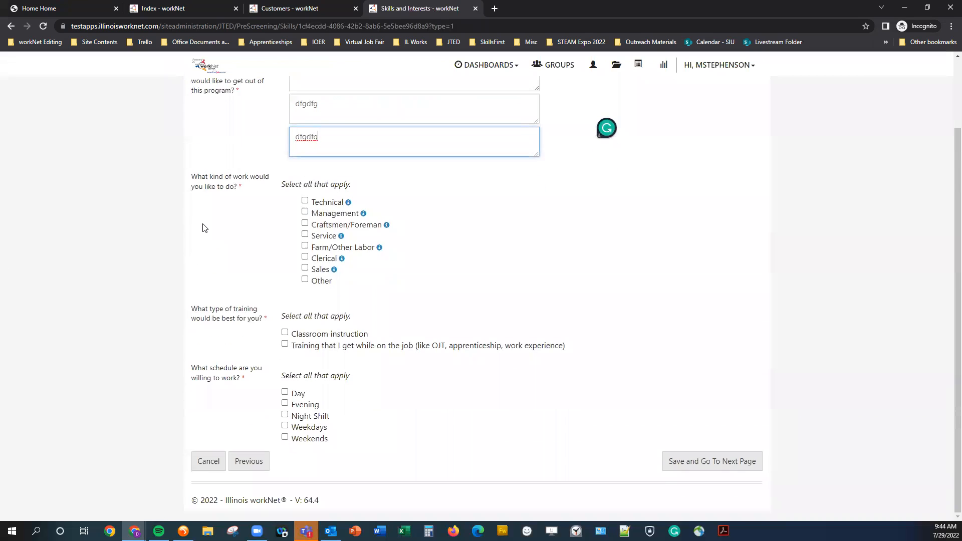
# - Tick Technical, Management, classroom instruction, and Day, Evening and Night Shift, then save
pyautogui.click(317, 205)
pyautogui.click(314, 214)
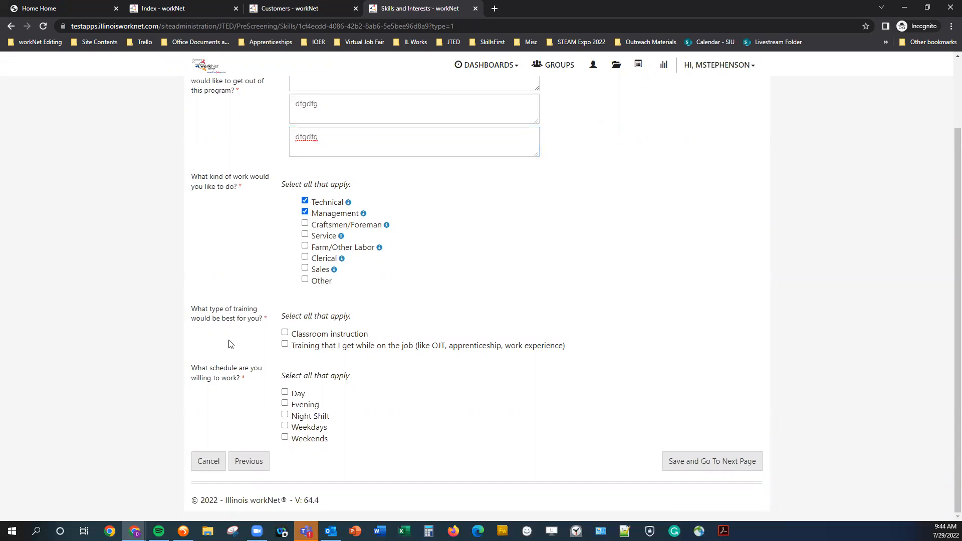
pyautogui.click(302, 336)
pyautogui.click(295, 397)
pyautogui.click(300, 406)
pyautogui.click(305, 416)
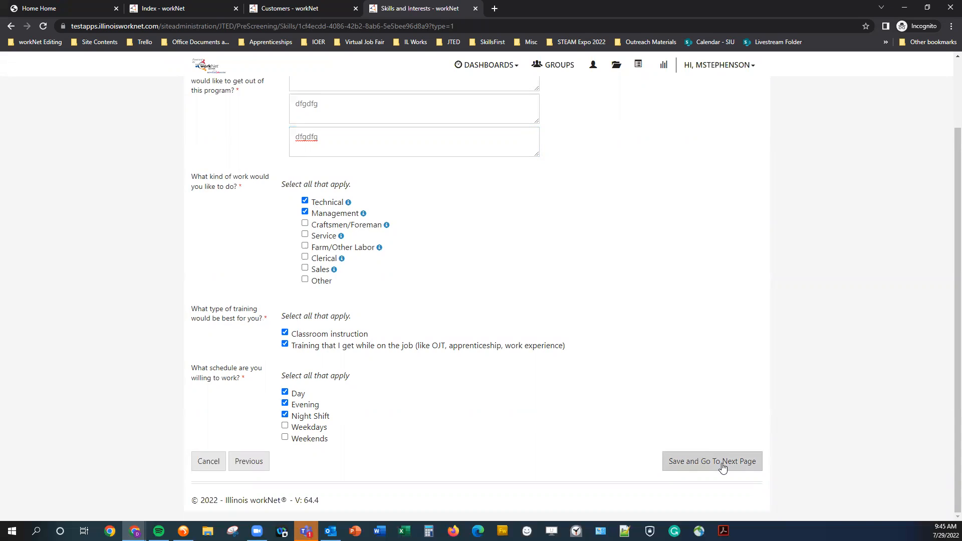
pyautogui.click(722, 466)
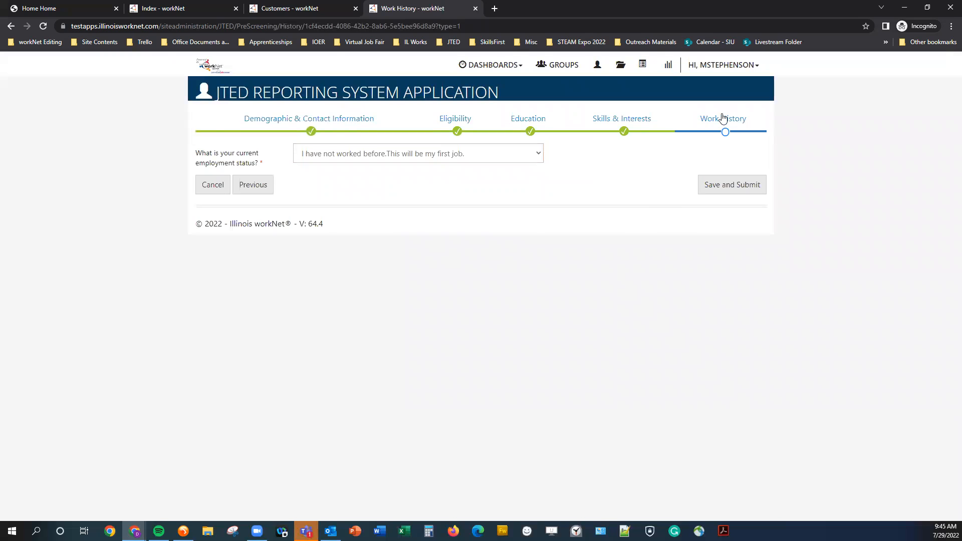
# - Choose 'I am employed' as the applicant's current employment status
pyautogui.click(472, 159)
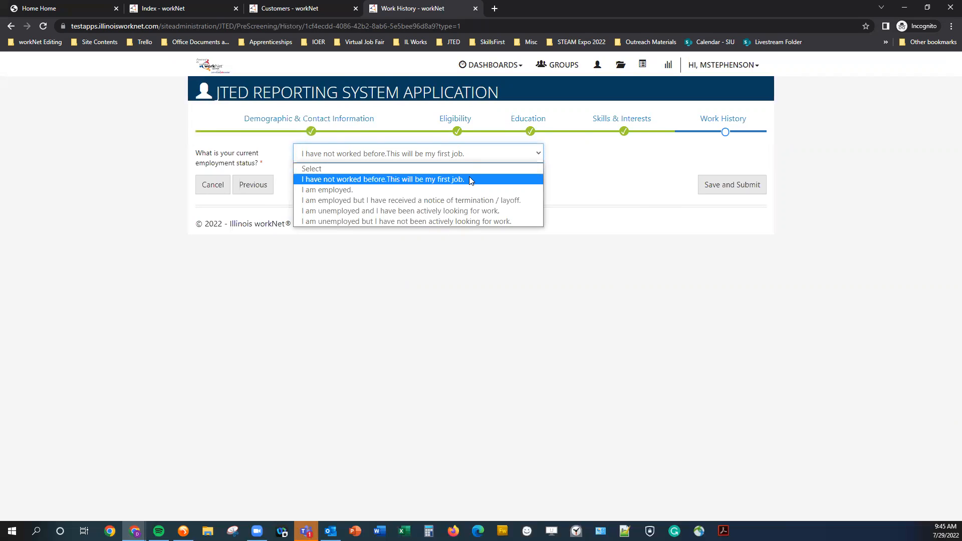
pyautogui.click(578, 161)
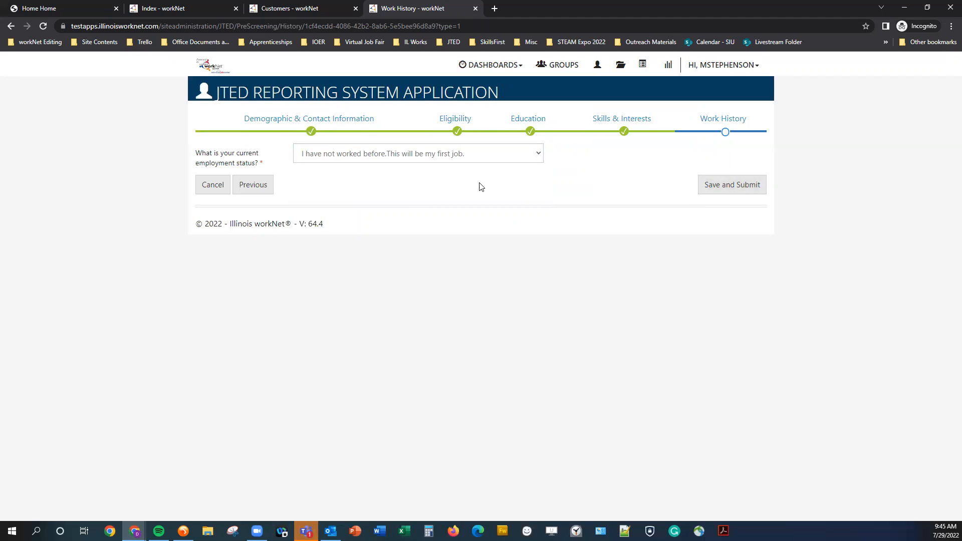
pyautogui.click(425, 161)
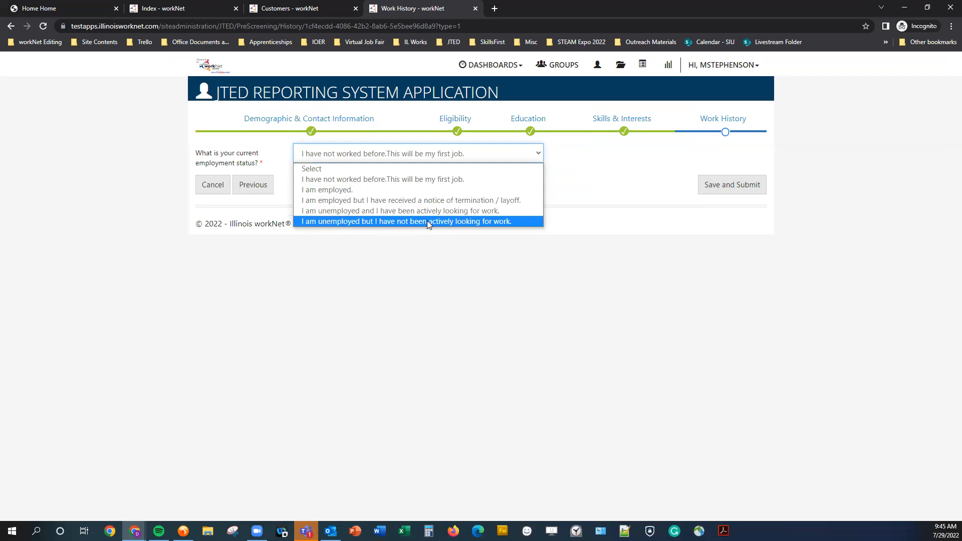
pyautogui.click(397, 189)
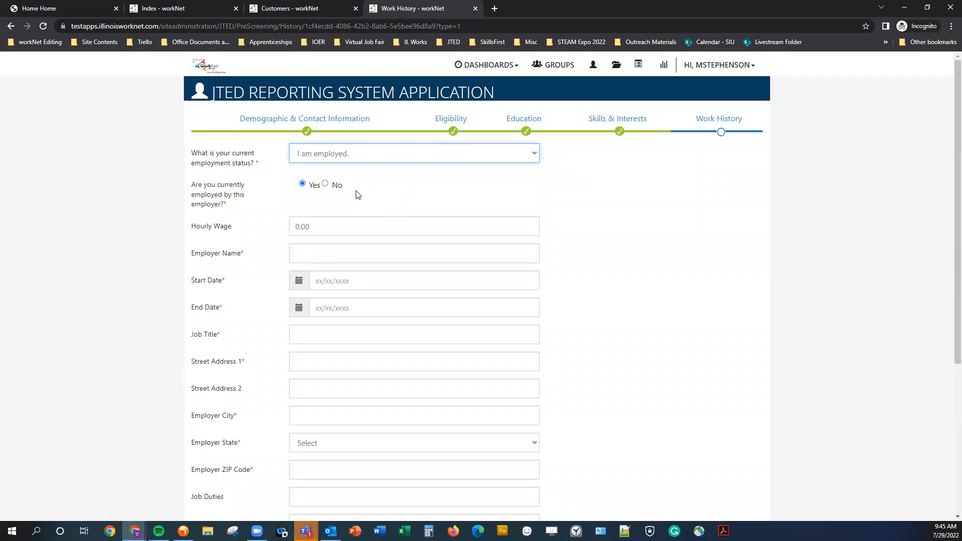
# - Enter employer 'Employer Example', marked as currently employed there since 07/01/2022
pyautogui.scroll(-2, 418, 306)
pyautogui.scroll(1, 431, 410)
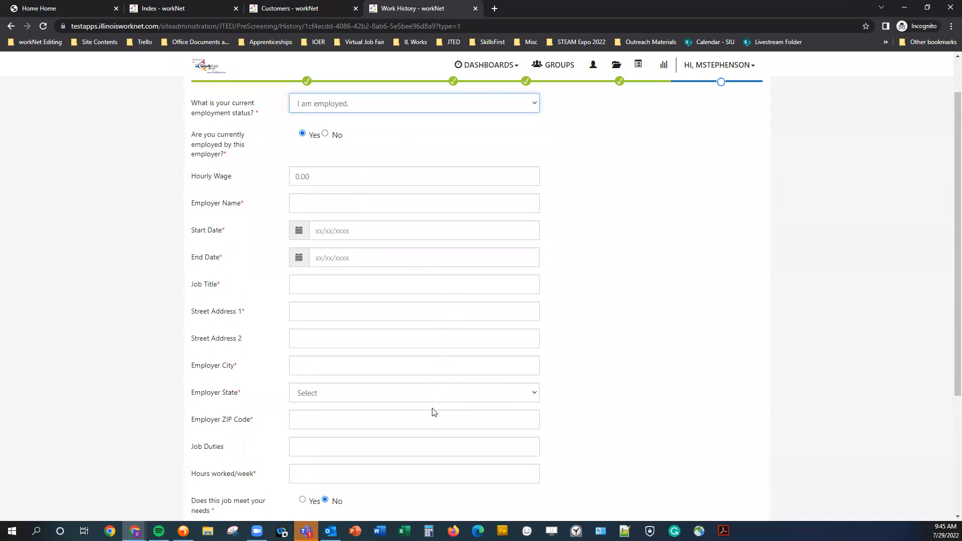
pyautogui.scroll(1, 293, 201)
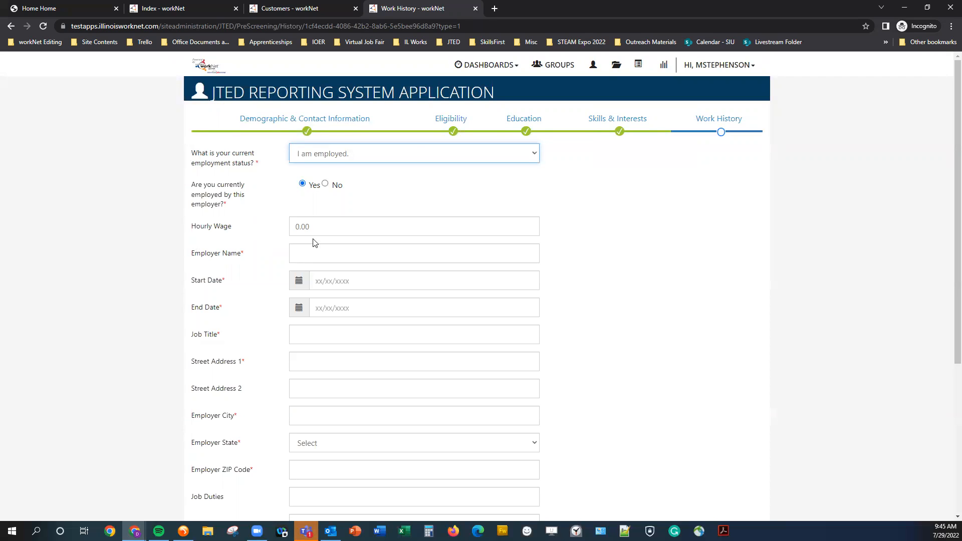
pyautogui.click(367, 260)
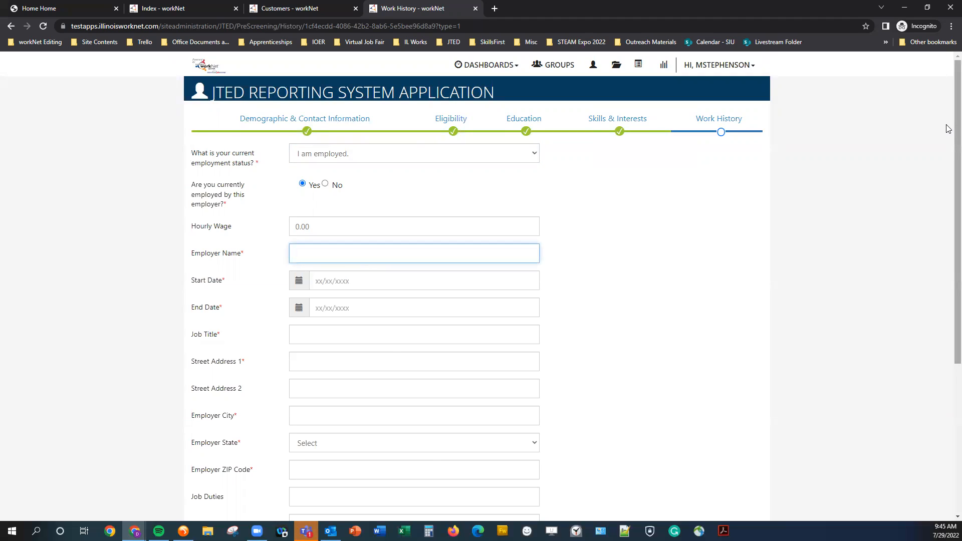
pyautogui.write('Employer Example 72922')
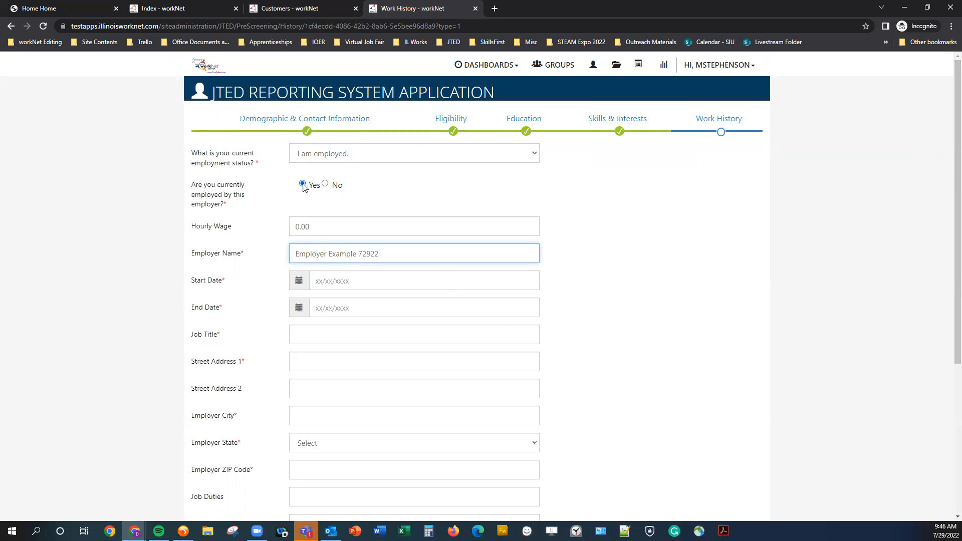
pyautogui.click(326, 184)
pyautogui.click(303, 185)
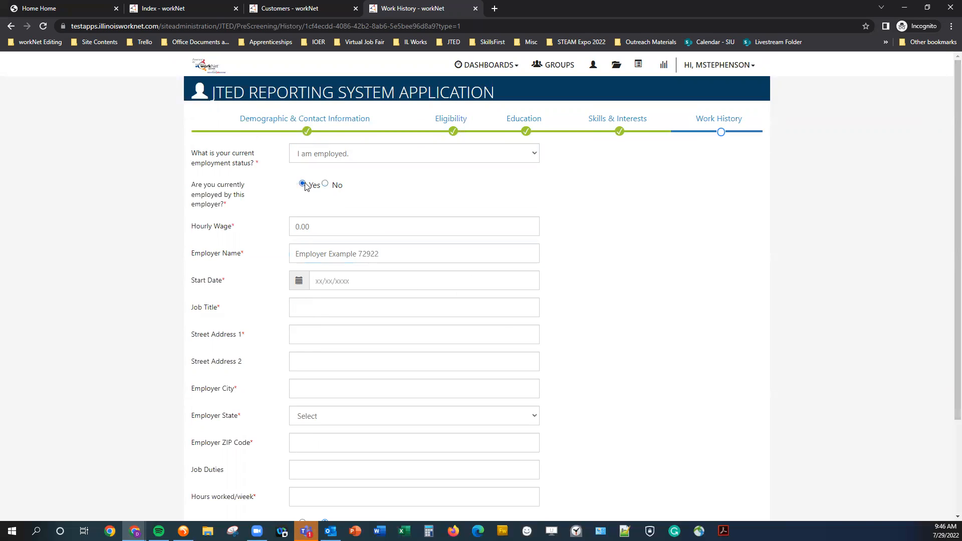
pyautogui.click(336, 280)
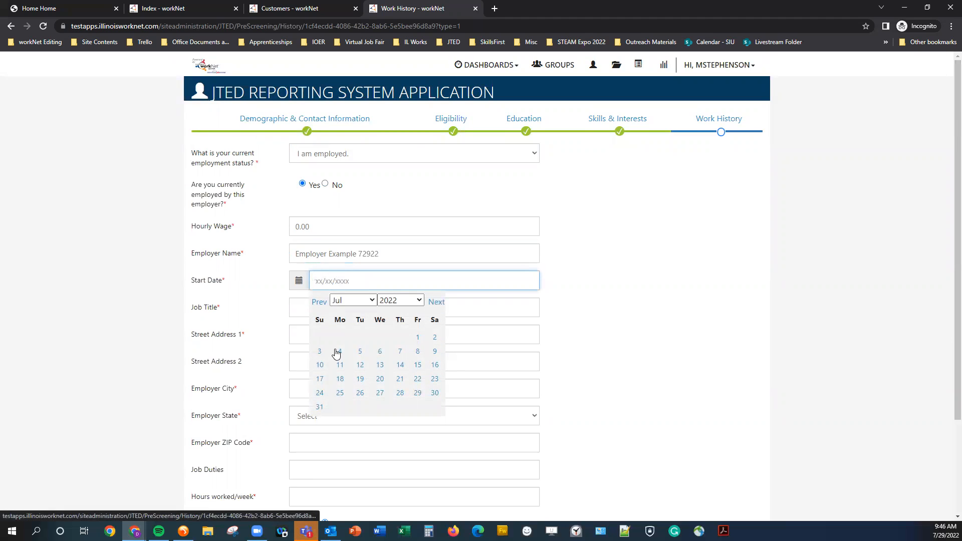
pyautogui.click(418, 337)
# - Enter job title 'Project Manager' and street address '1234 Street Name'
pyautogui.click(313, 312)
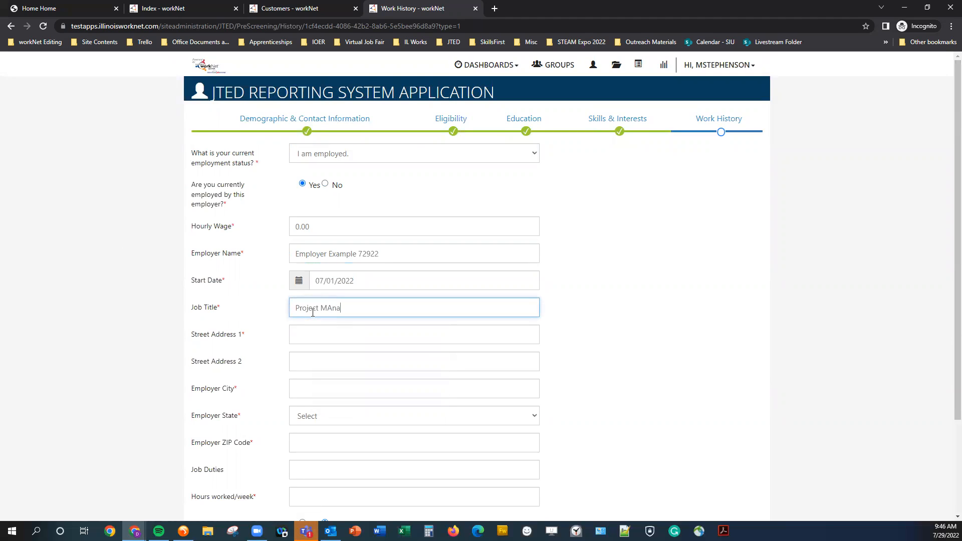
pyautogui.write('Project Manager')
pyautogui.press('Tab')
pyautogui.write('123')
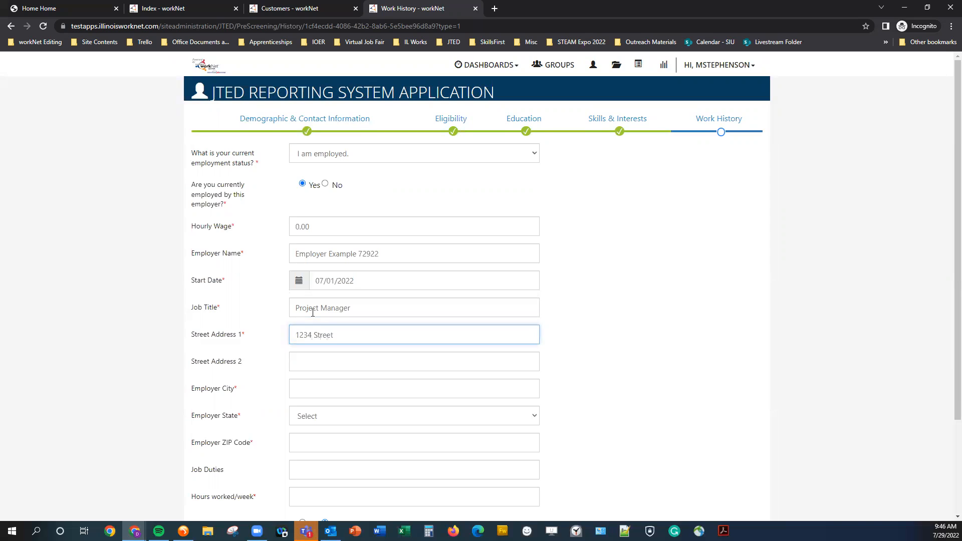
pyautogui.write('4 Street Name')
pyautogui.press('Tab')
pyautogui.press('Tab')
pyautogui.press('Tab')
pyautogui.scroll(-3, 331, 316)
# - Enter Springfield as the employer's city and move on past the ZIP field
pyautogui.click(517, 264)
pyautogui.write('Springfield')
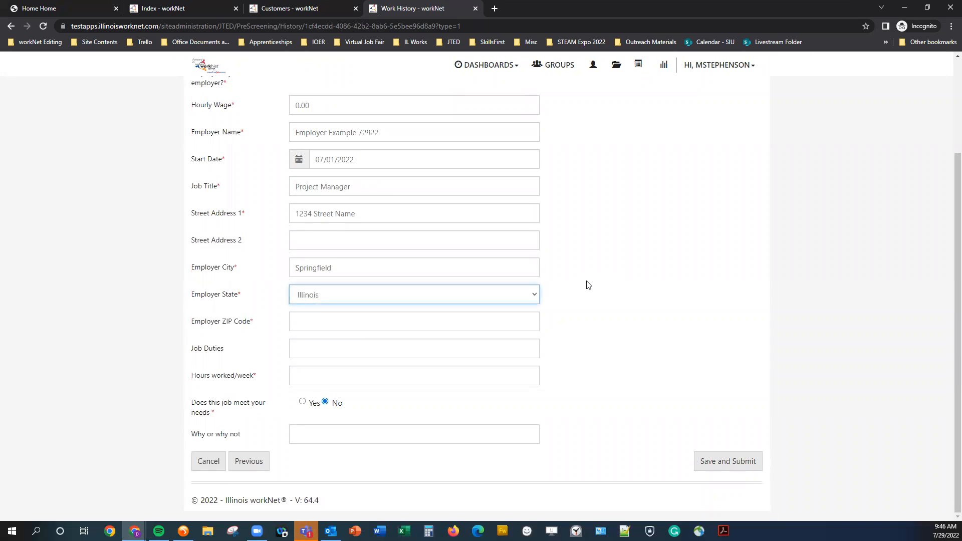
pyautogui.press('Tab')
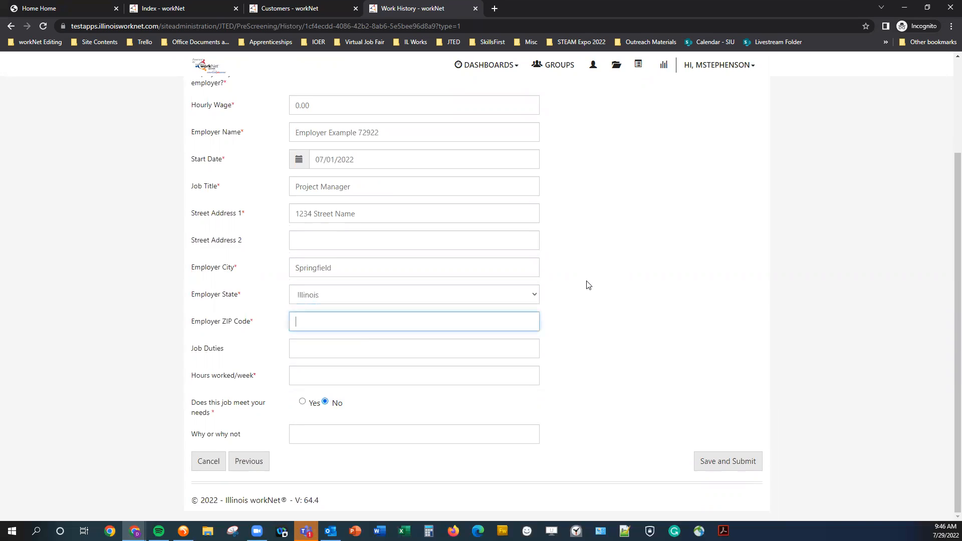
pyautogui.press('Tab')
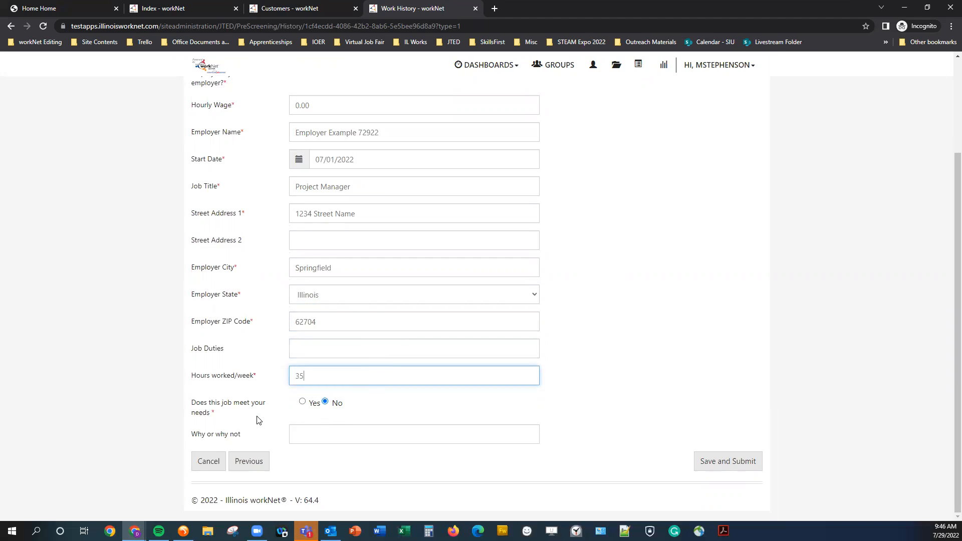
# - Answer Yes that the job meets the applicant's needs, then save and submit
pyautogui.click(307, 405)
pyautogui.click(318, 433)
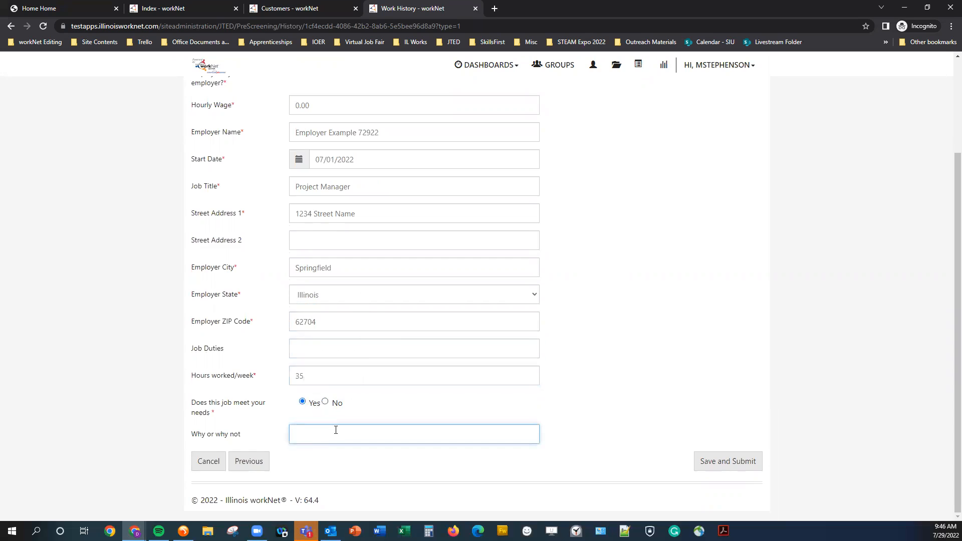
pyautogui.scroll(3, 412, 457)
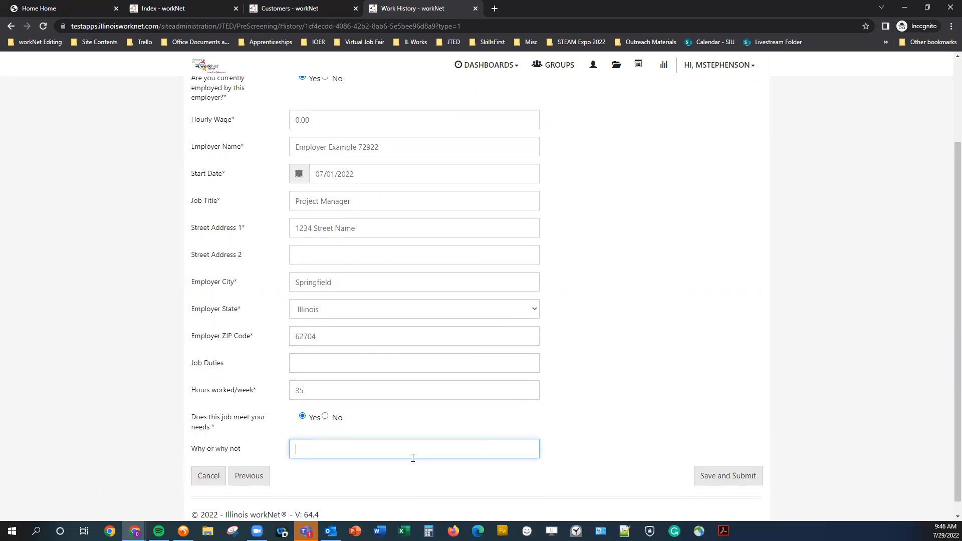
pyautogui.scroll(-3, 607, 364)
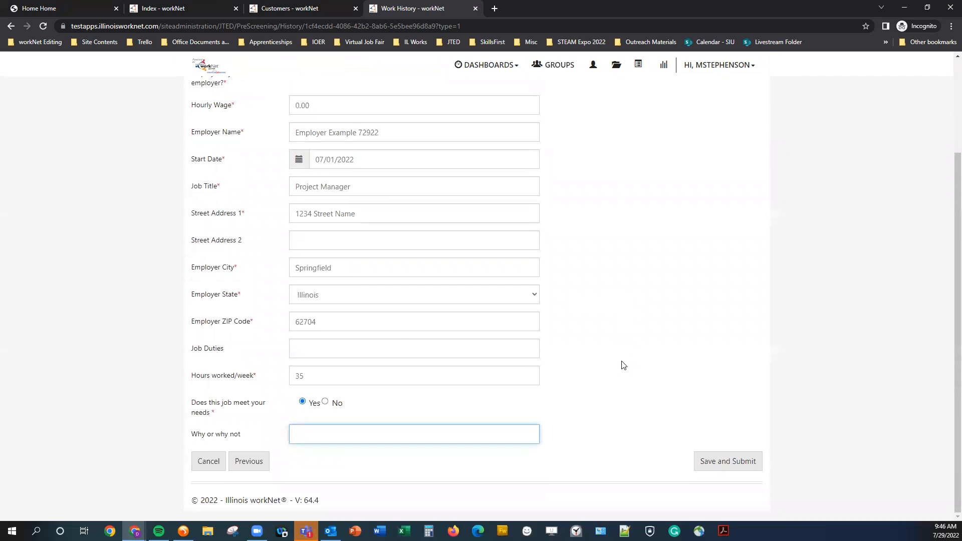
pyautogui.click(732, 469)
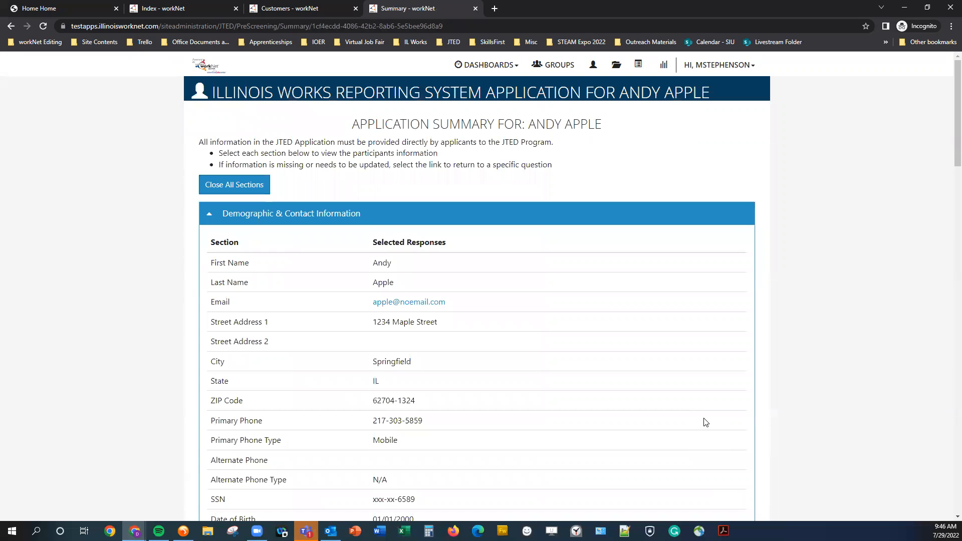
# - Scroll up and down through the Application Summary to review its sections
pyautogui.middleClick(602, 162)
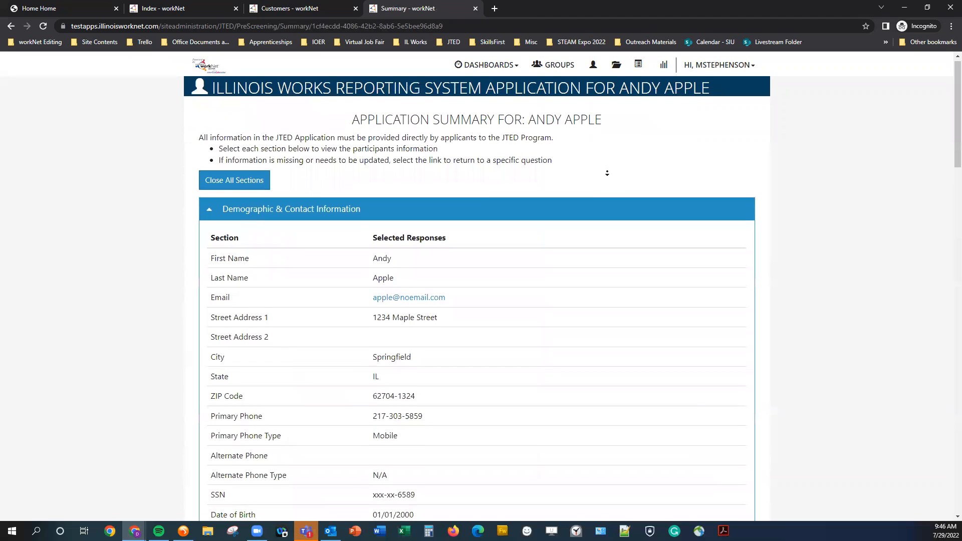
pyautogui.middleClick(608, 173)
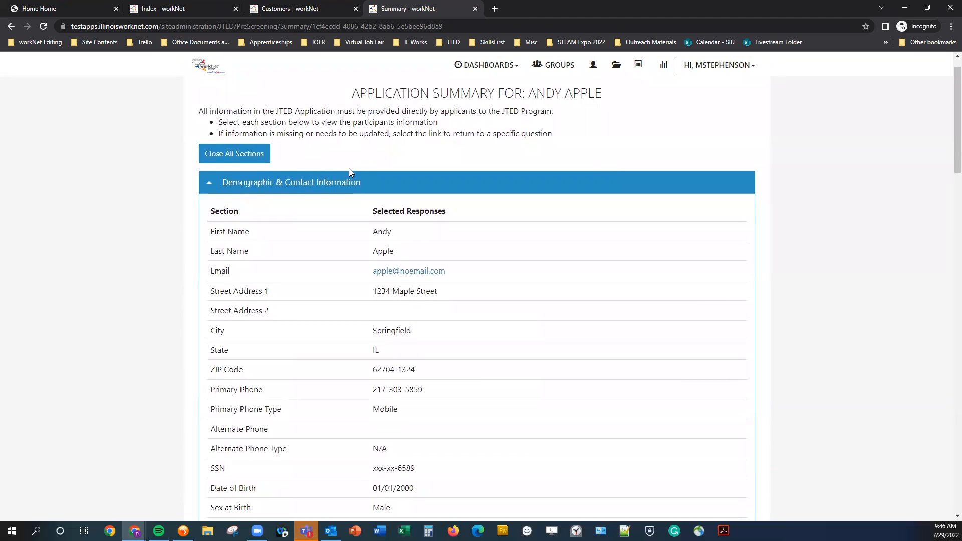
pyautogui.scroll(-9, 309, 224)
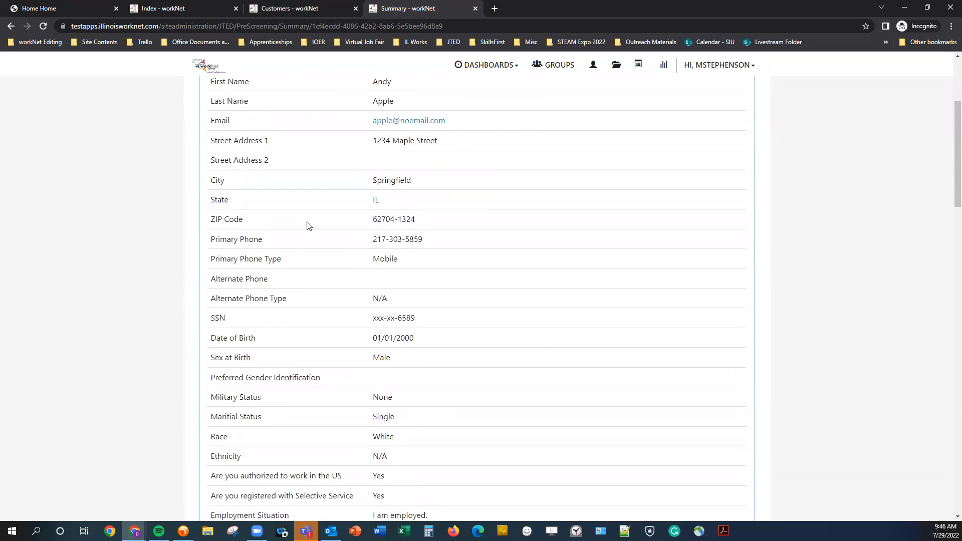
pyautogui.scroll(-6, 309, 224)
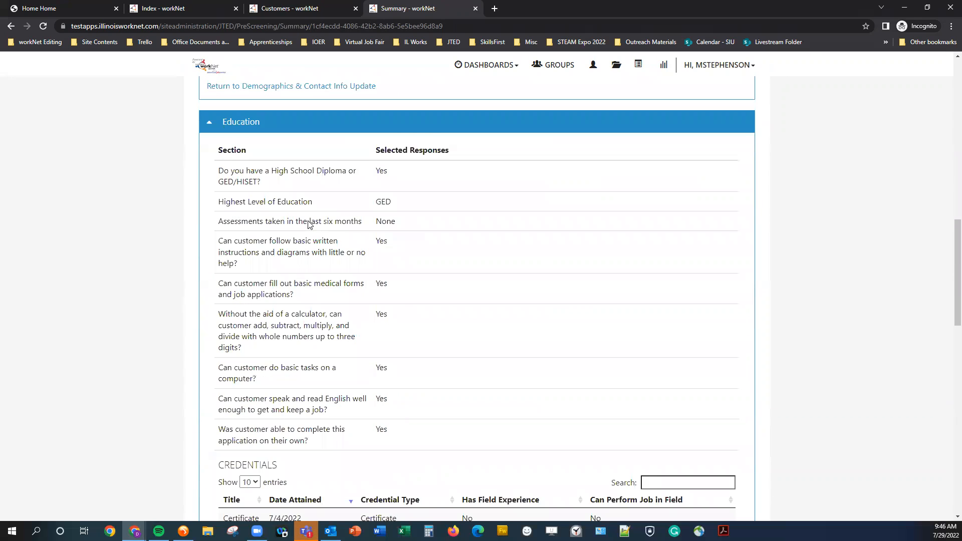
pyautogui.scroll(-10, 309, 224)
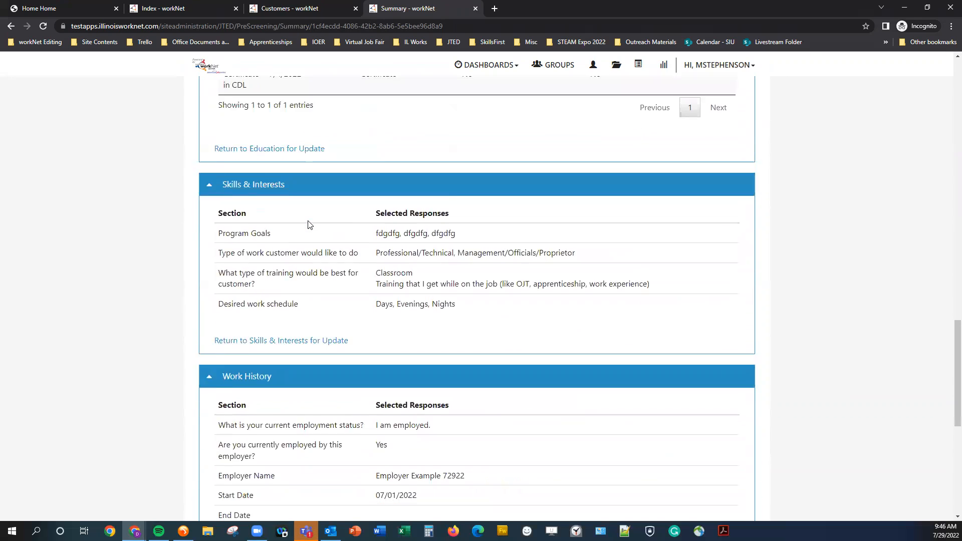
pyautogui.scroll(13, 307, 215)
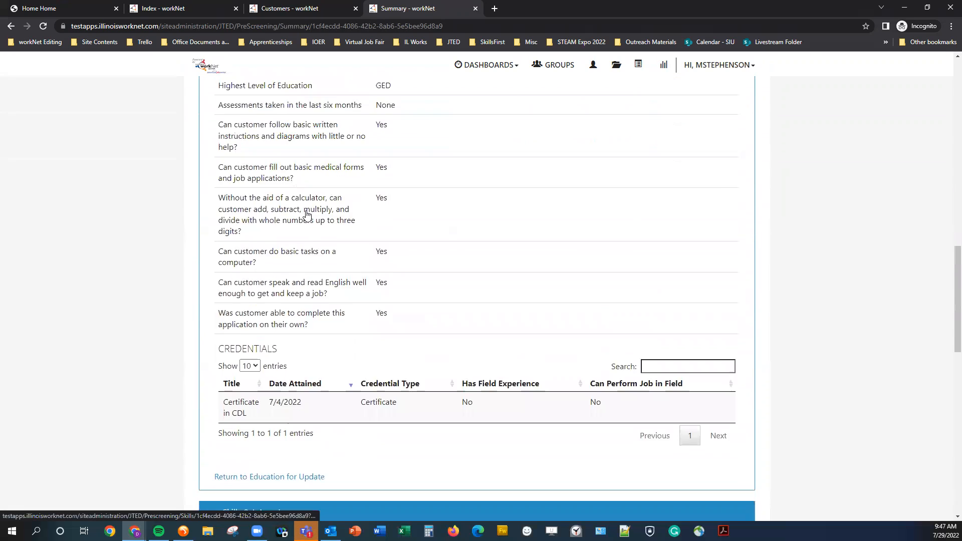
pyautogui.scroll(4, 307, 214)
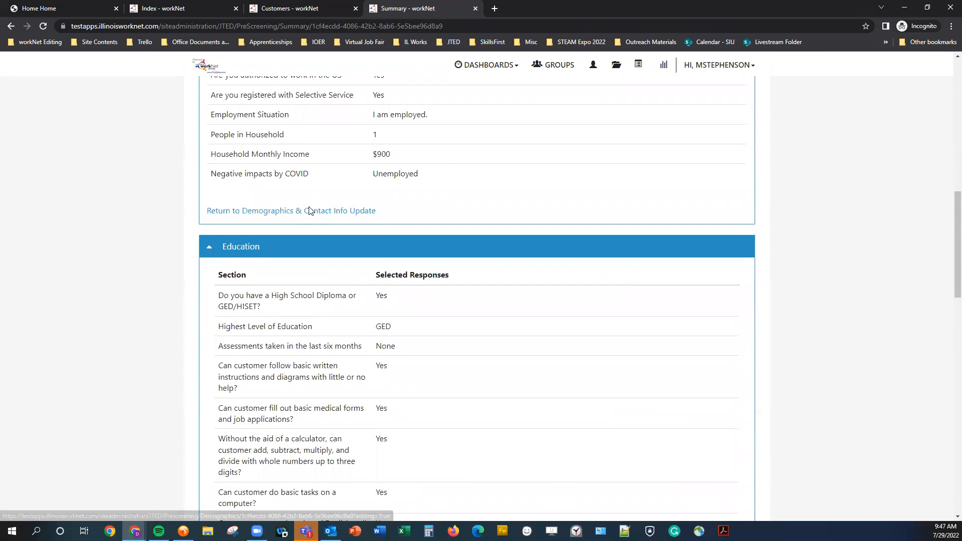
pyautogui.scroll(1, 269, 450)
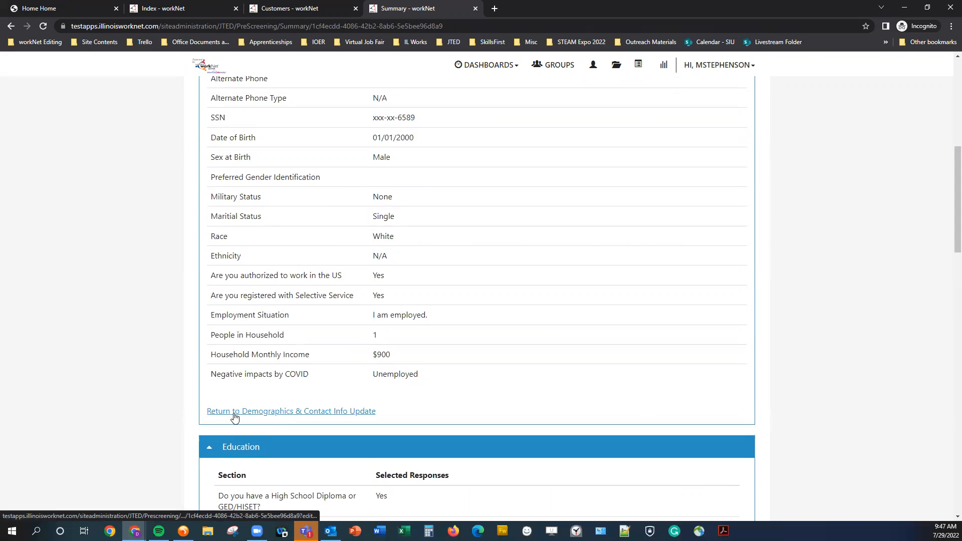
pyautogui.scroll(6, 233, 413)
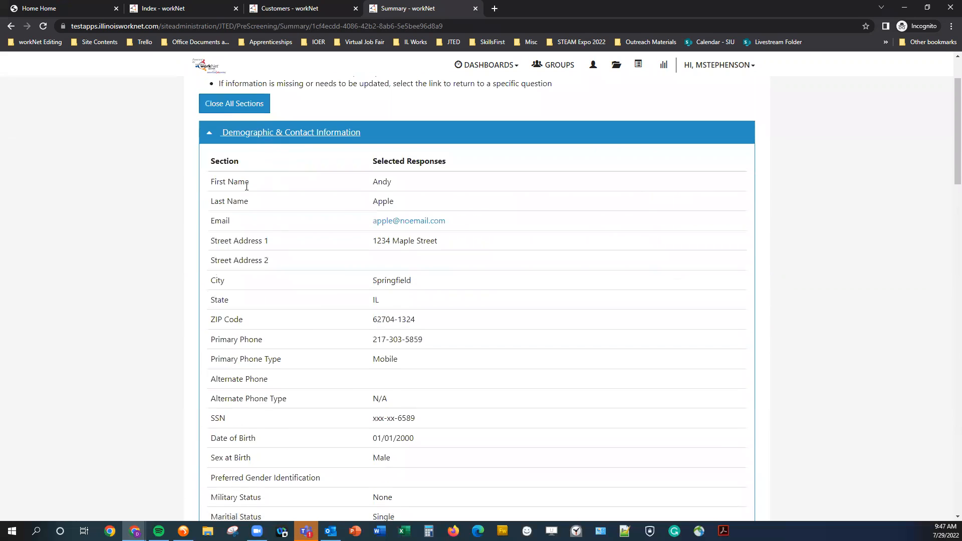
pyautogui.scroll(-4, 237, 424)
pyautogui.scroll(-1, 255, 465)
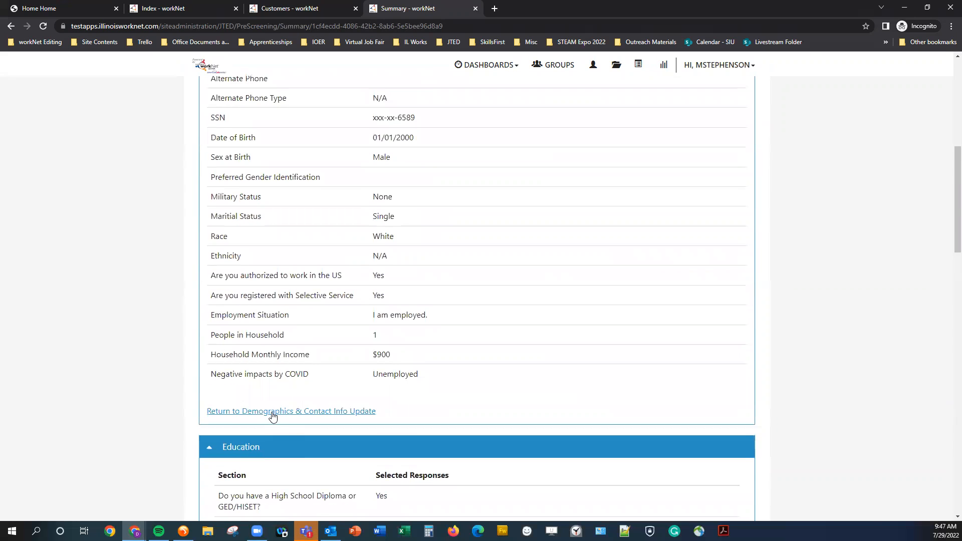
pyautogui.scroll(6, 308, 375)
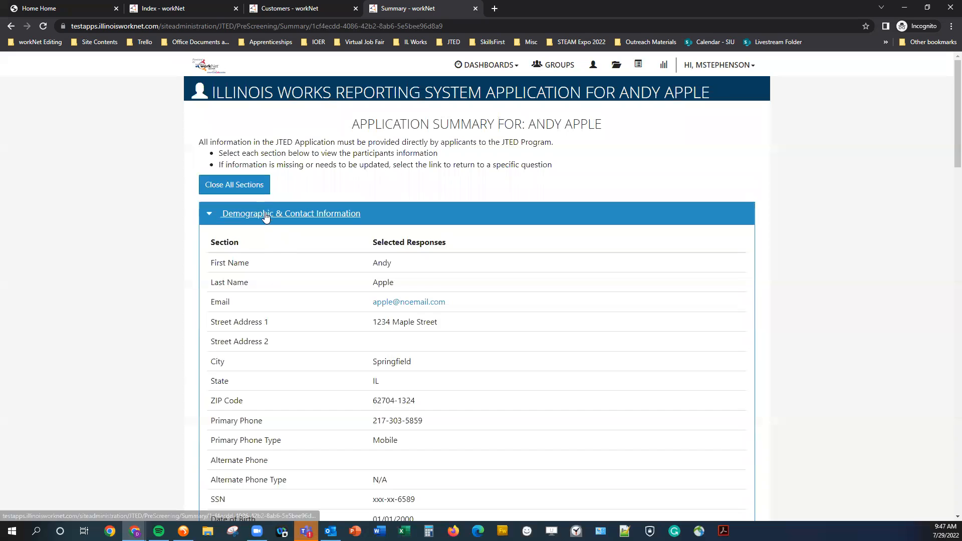
# - Collapse the Demographic & Contact Information, Skills & Interests and Work History sections
pyautogui.click(264, 217)
pyautogui.scroll(-1, 251, 285)
pyautogui.scroll(-5, 250, 284)
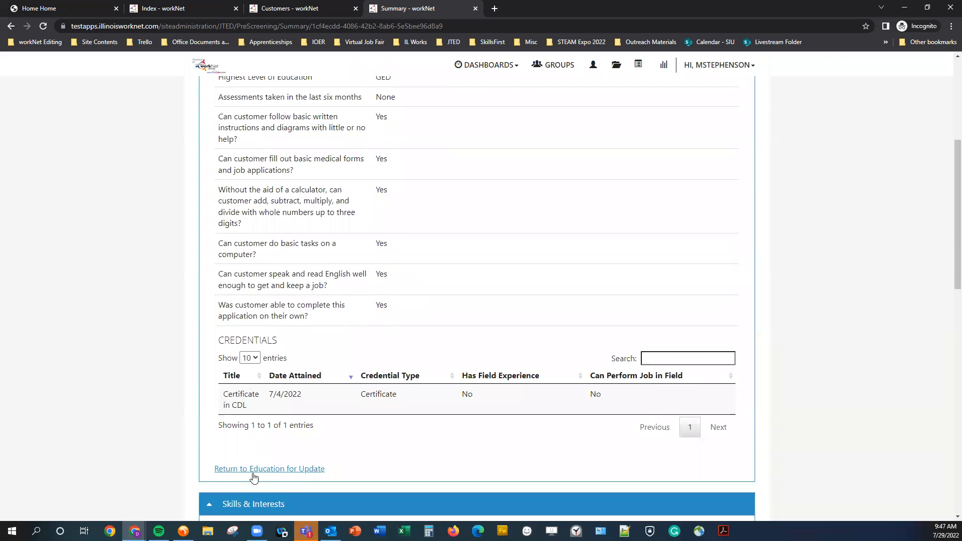
pyautogui.scroll(-12, 256, 396)
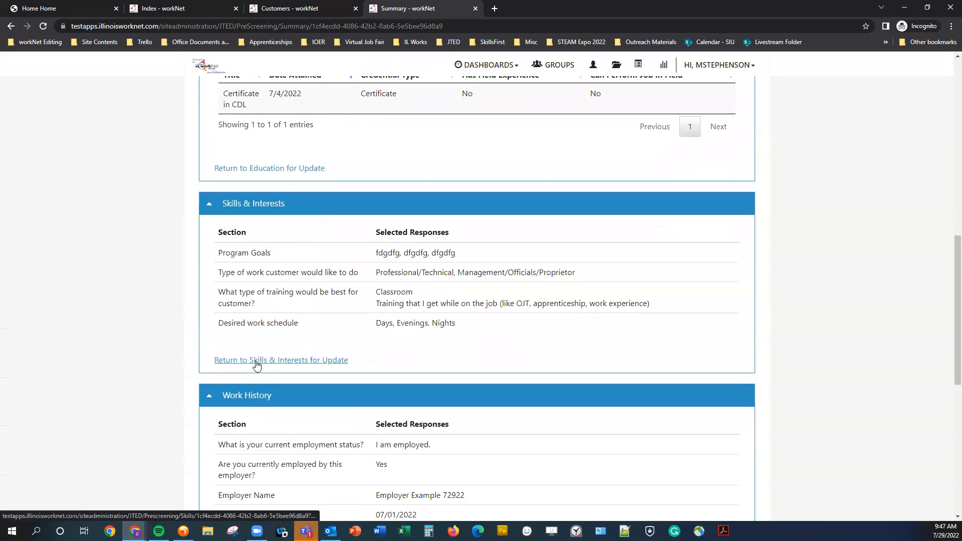
pyautogui.scroll(-1, 257, 366)
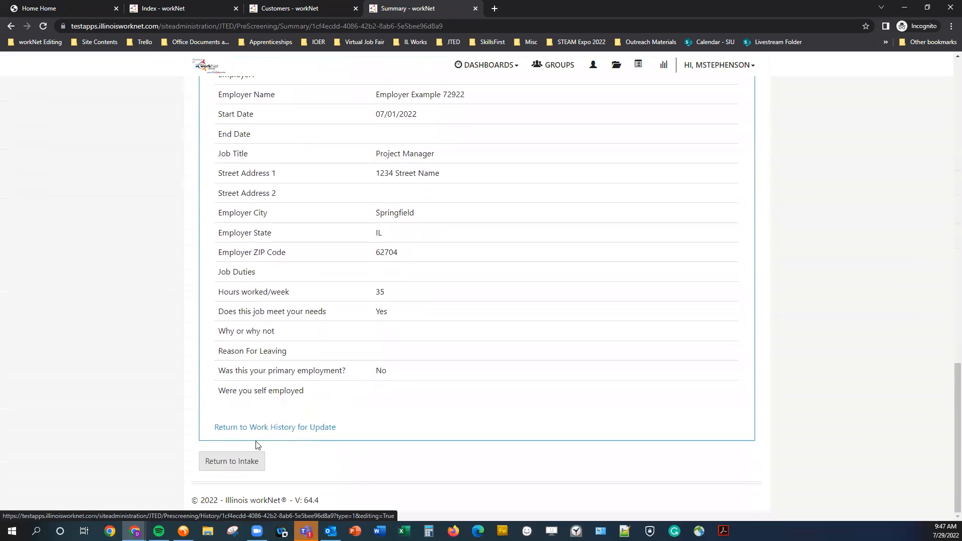
pyautogui.scroll(8, 255, 441)
pyautogui.scroll(2, 232, 354)
pyautogui.click(251, 306)
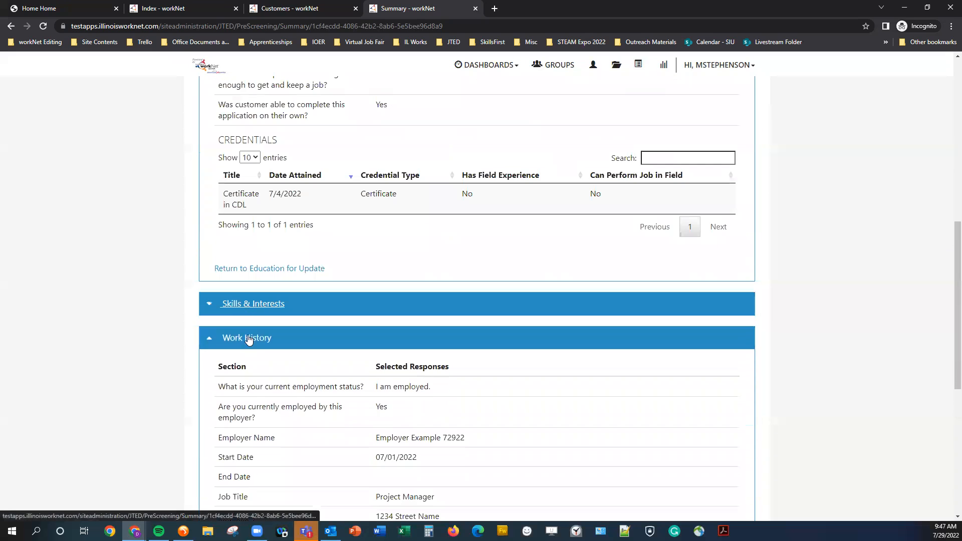
pyautogui.click(258, 339)
# - Leave every summary section collapsed with Close All Sections, then return to the intake page
pyautogui.scroll(10, 261, 321)
pyautogui.click(254, 249)
pyautogui.click(255, 214)
pyautogui.click(242, 184)
pyautogui.click(244, 184)
pyautogui.click(244, 185)
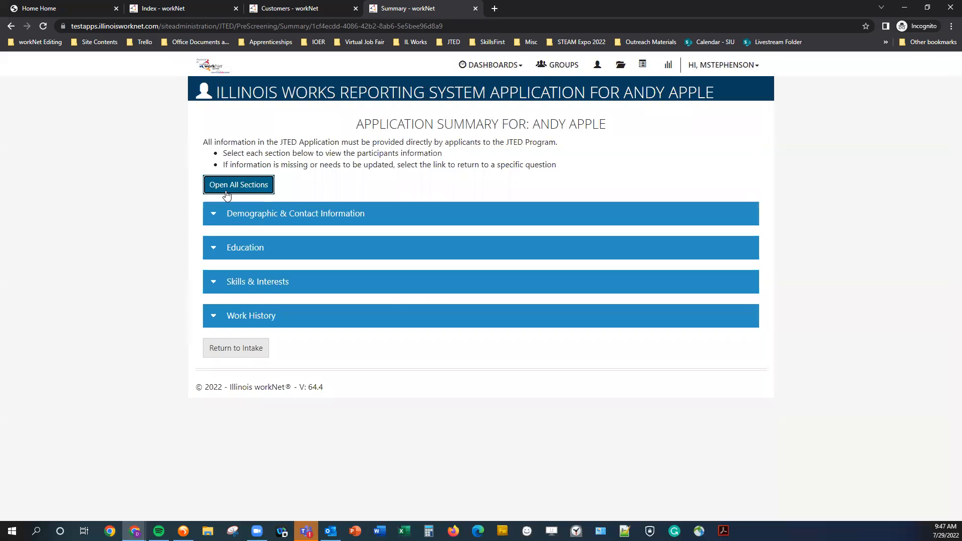
pyautogui.click(251, 357)
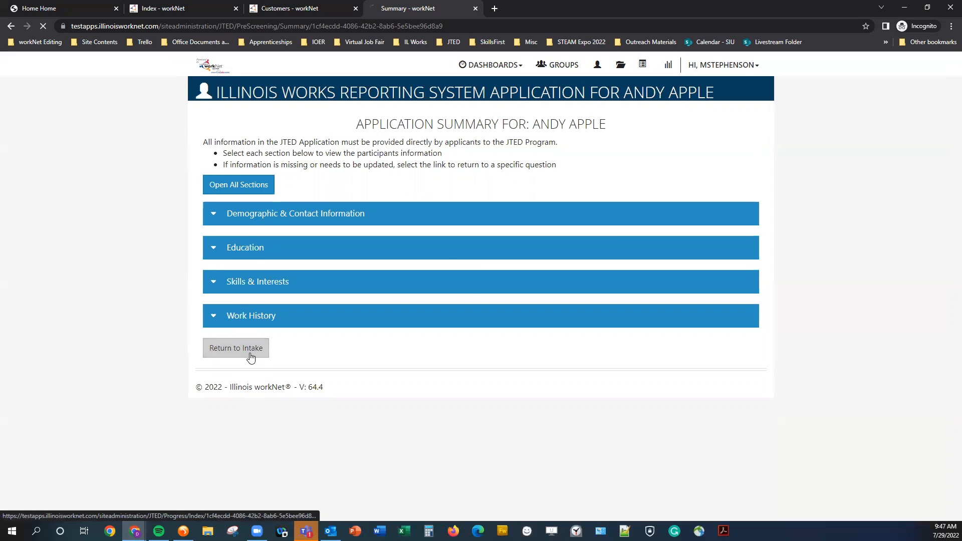